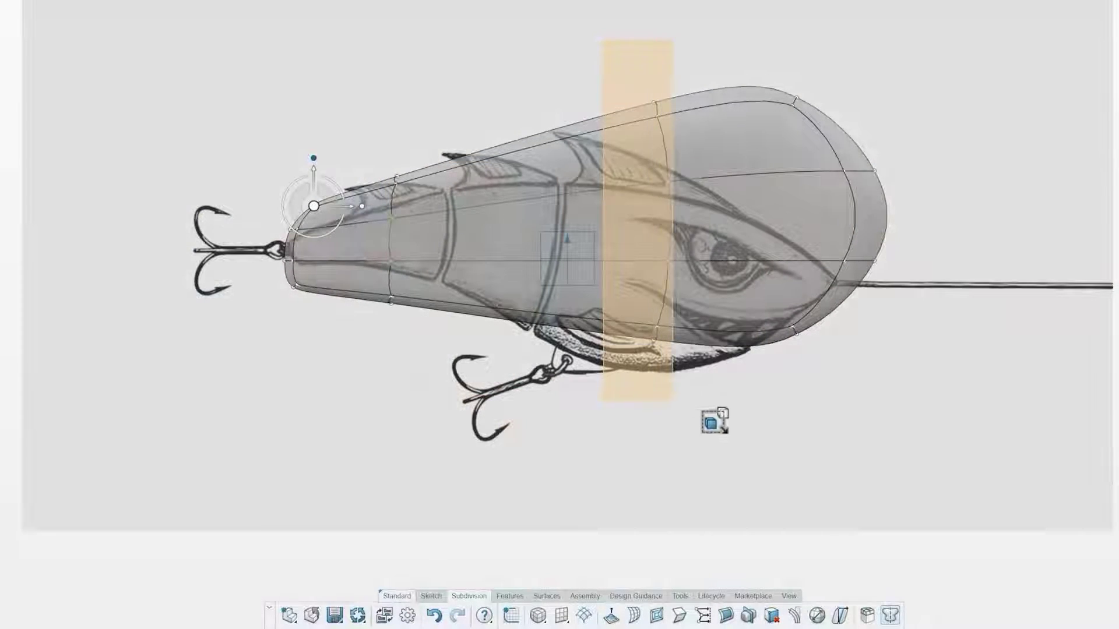
{"action": "left_click", "coordinate": [676, 280]}
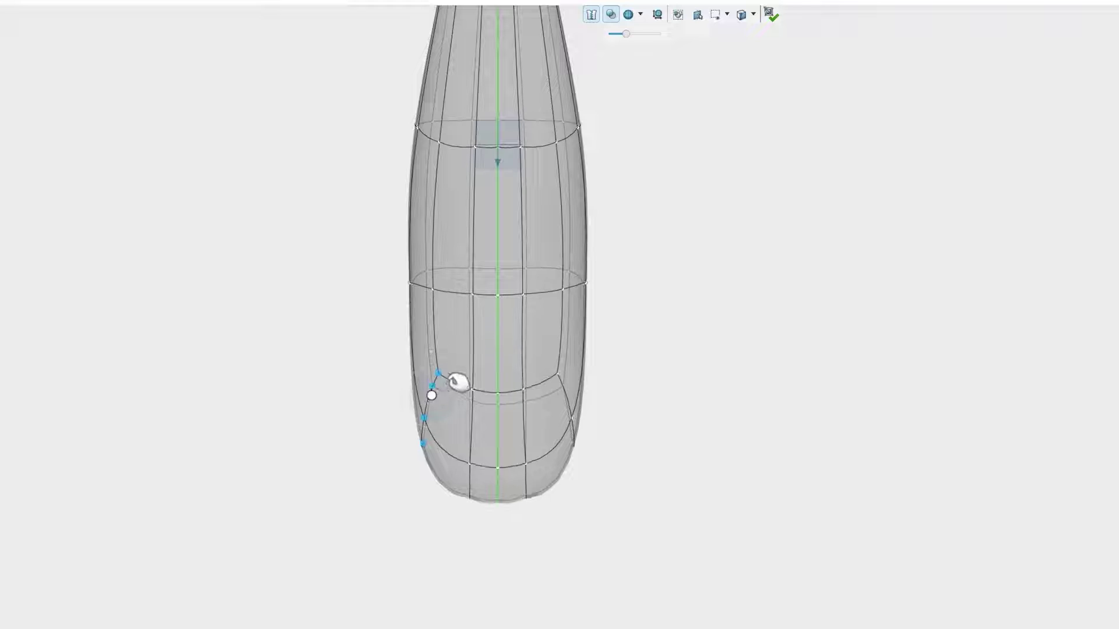
{"action": "left_click_drag", "start_coordinate": [458, 383], "coordinate": [479, 343]}
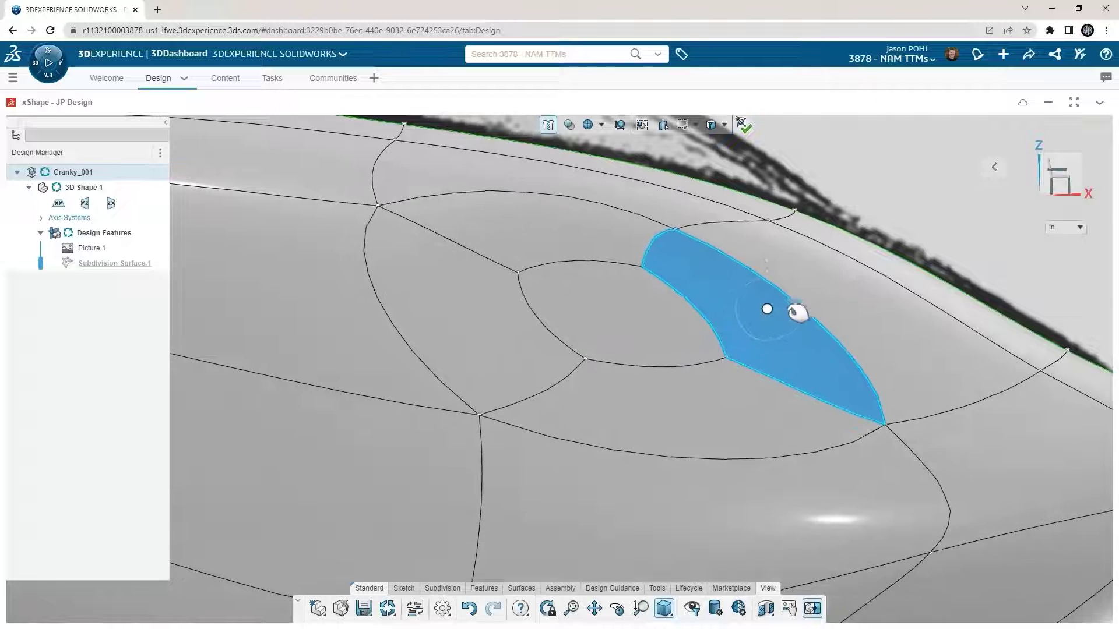
{"action": "left_click", "coordinate": [487, 352]}
{"action": "left_click", "coordinate": [624, 420]}
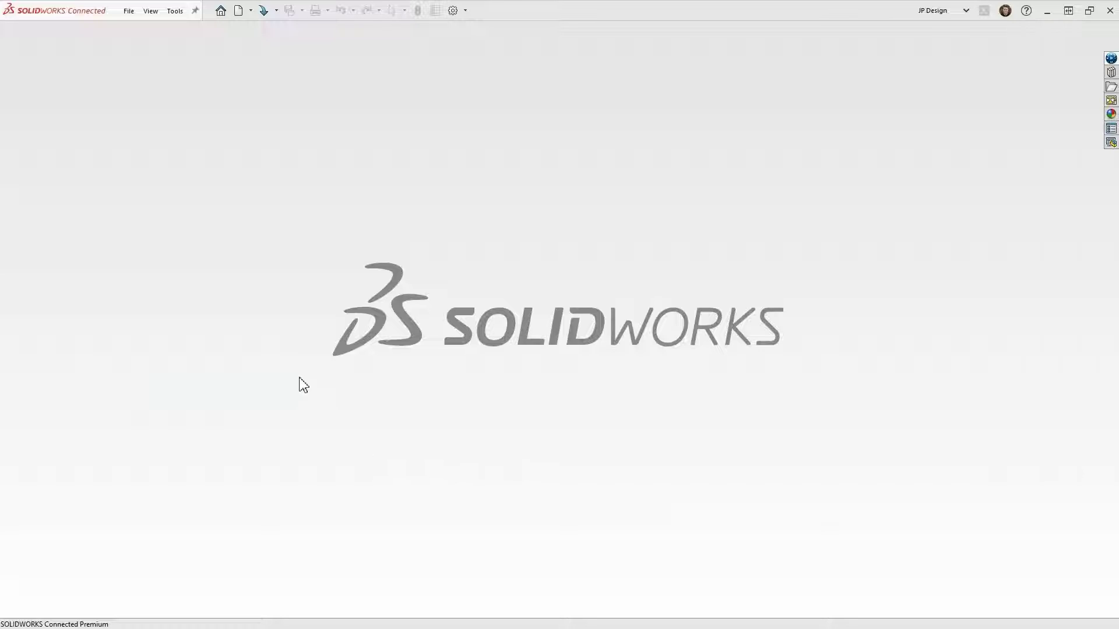
Create a new SOLIDWORKS part document
{"action": "left_click", "coordinate": [129, 11]}
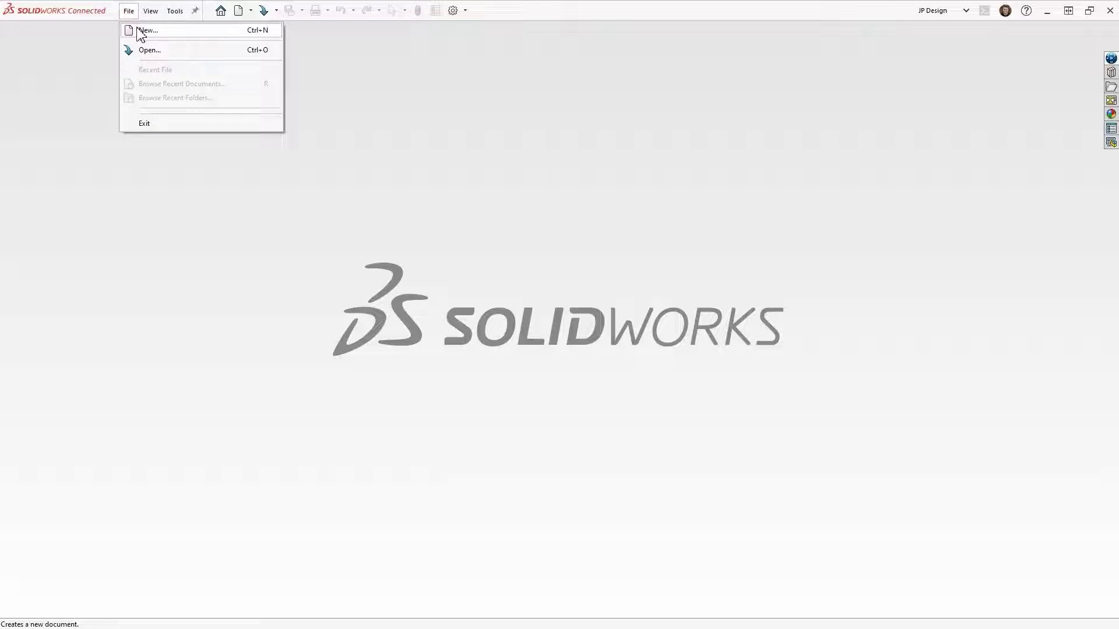
{"action": "left_click", "coordinate": [142, 31]}
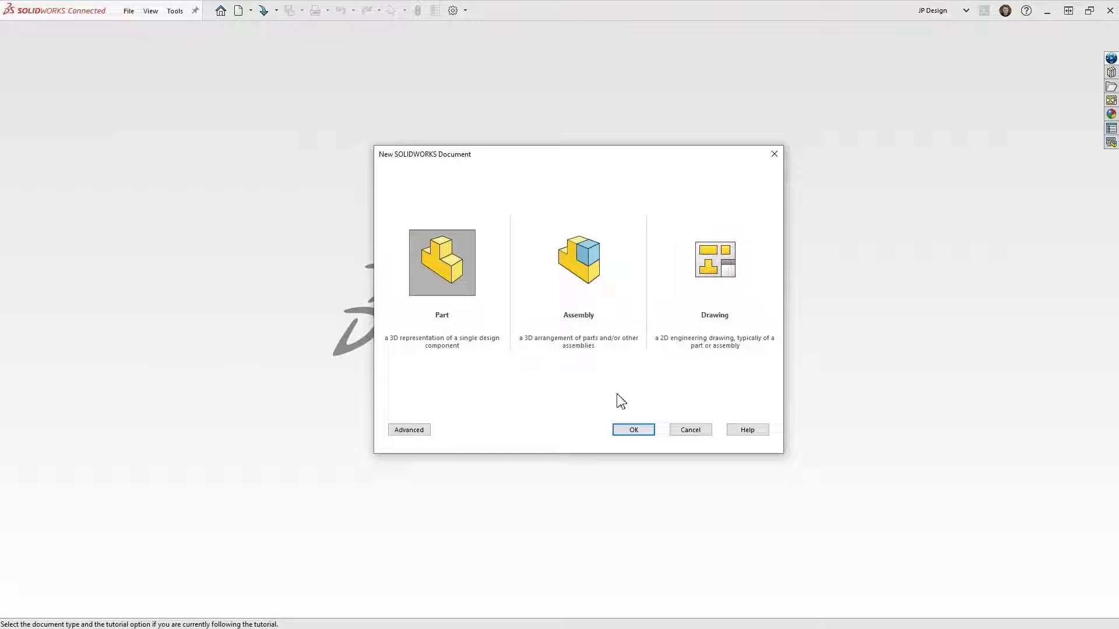
{"action": "left_click", "coordinate": [634, 430]}
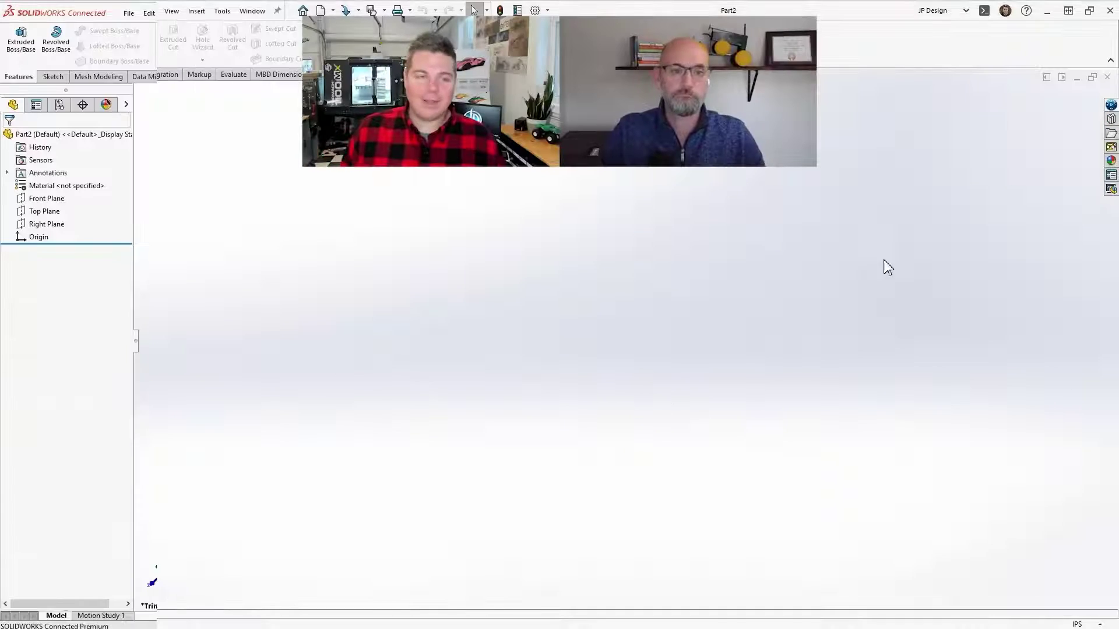
Search 3DEXPERIENCE for "Cranky_01" and insert that model into the new part
{"action": "left_click", "coordinate": [1111, 105]}
{"action": "left_click", "coordinate": [1014, 122]}
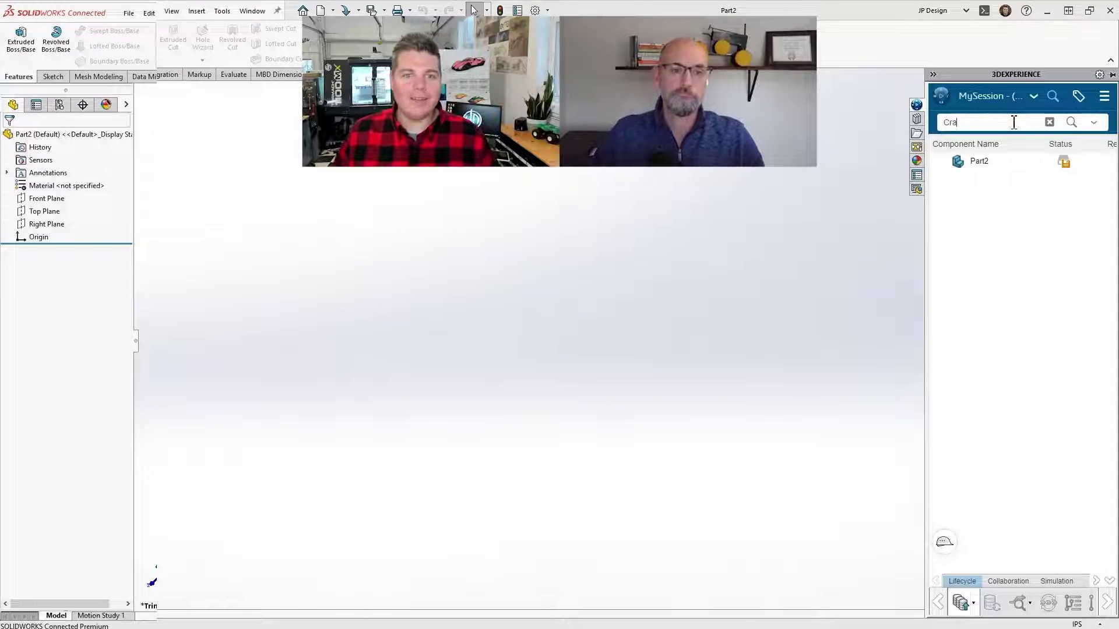
{"action": "type", "text": "Cranky_01"}
{"action": "key", "text": "Return"}
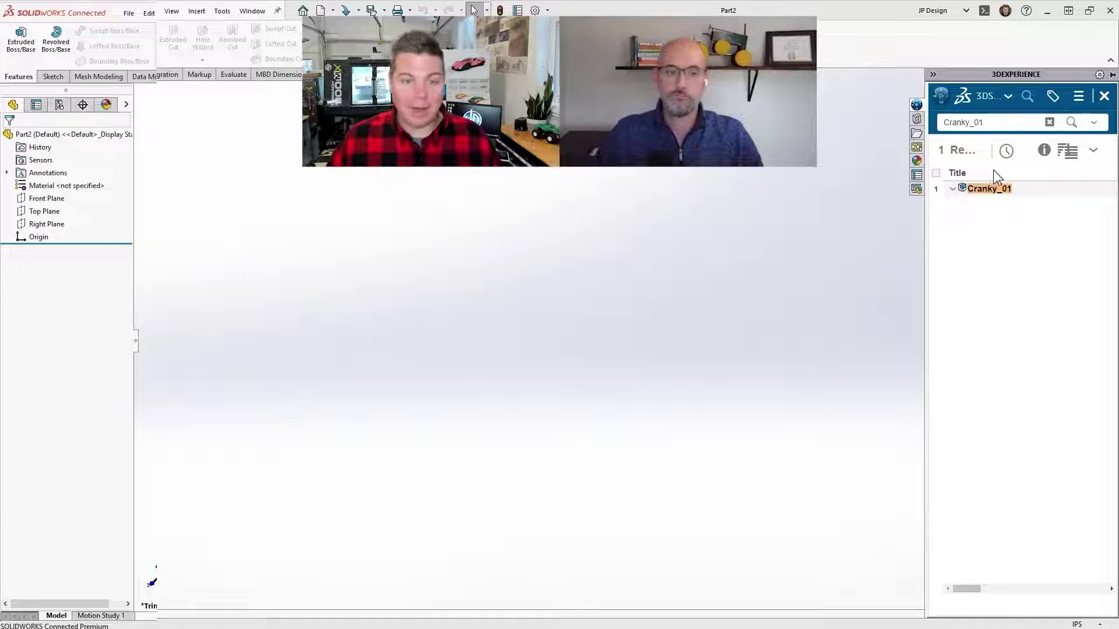
{"action": "left_click_drag", "start_coordinate": [986, 189], "coordinate": [487, 266]}
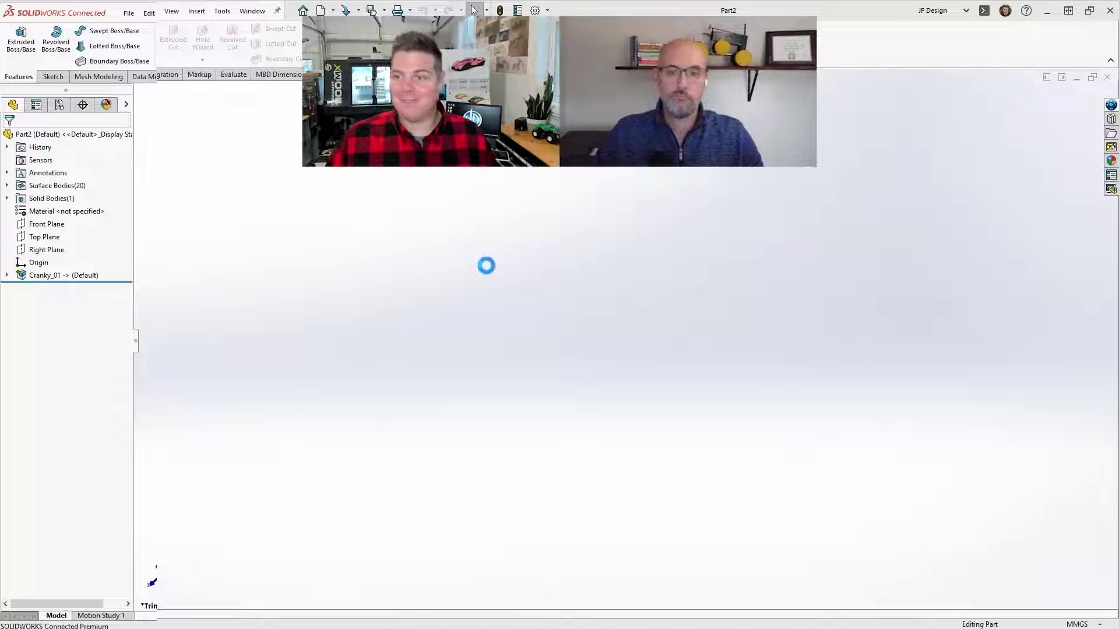
Rotate the imported lure body -90° about the X axis with Move/Copy Bodies
{"action": "type", "text": "s"}
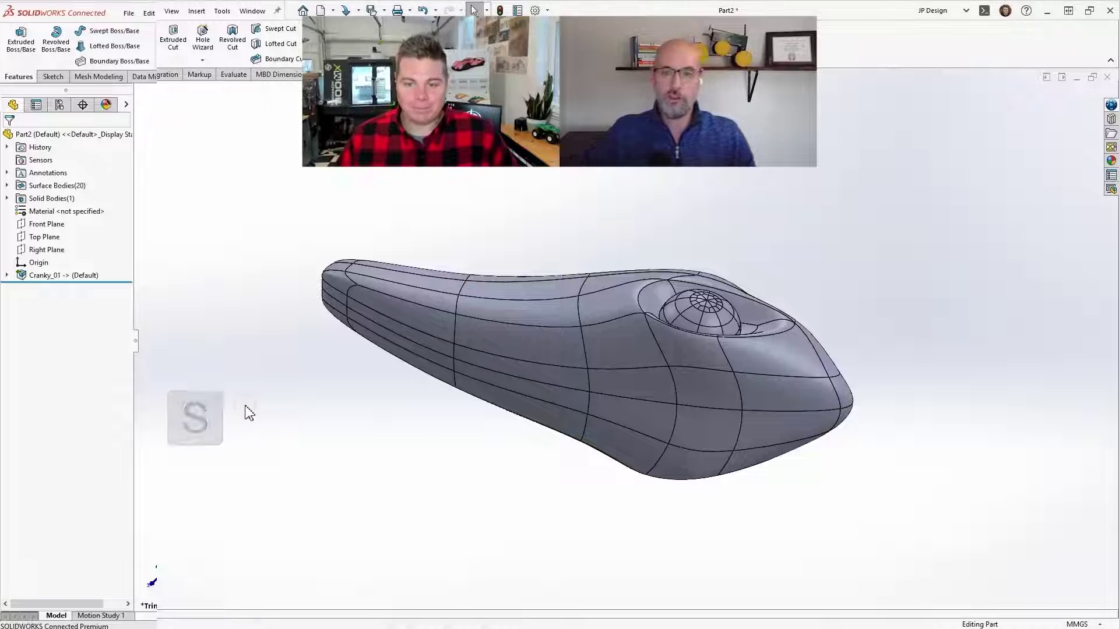
{"action": "type", "text": "m"}
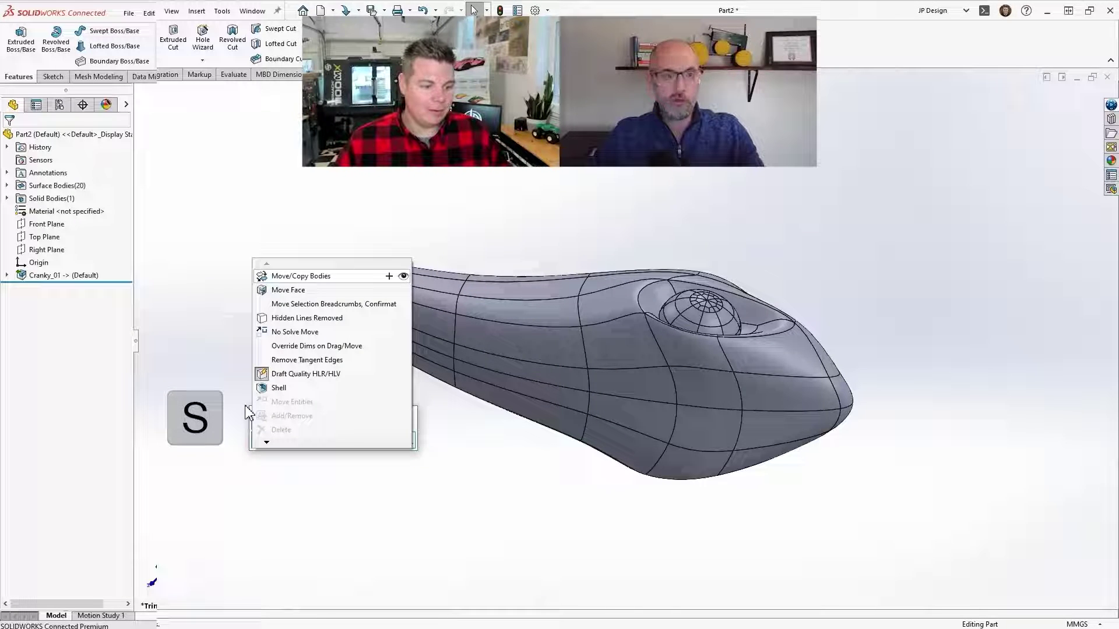
{"action": "left_click", "coordinate": [338, 288]}
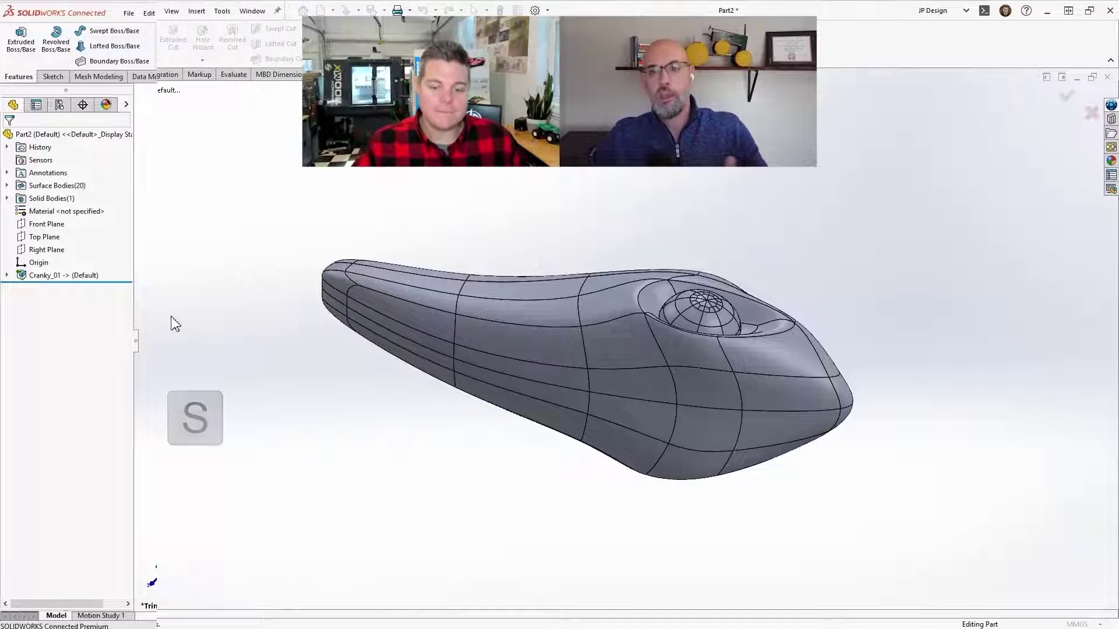
{"action": "left_click", "coordinate": [109, 517]}
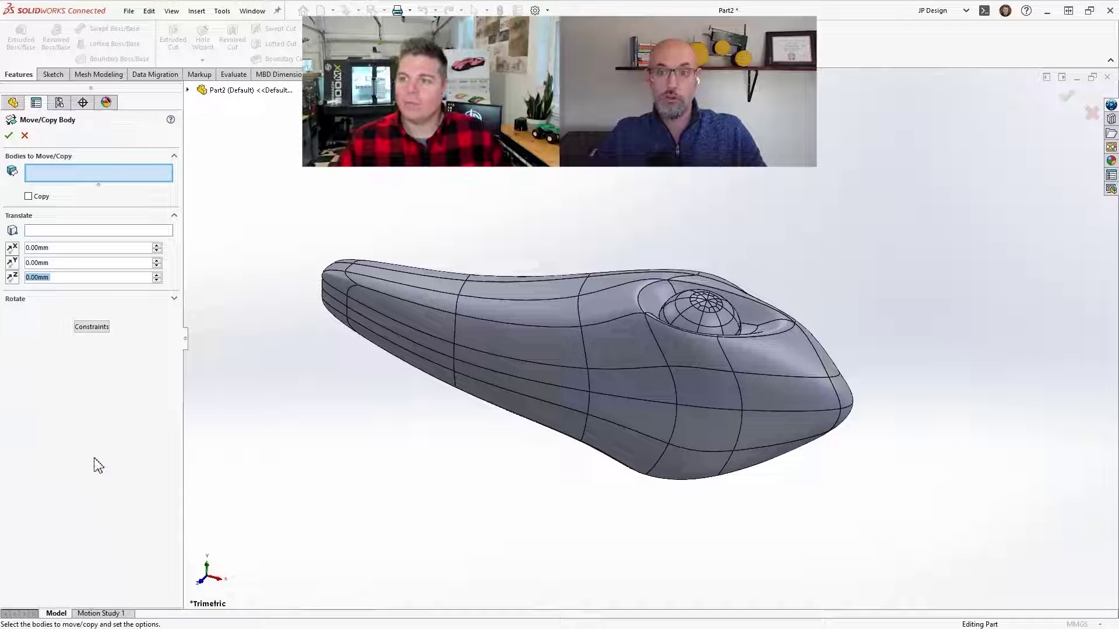
{"action": "left_click", "coordinate": [18, 299]}
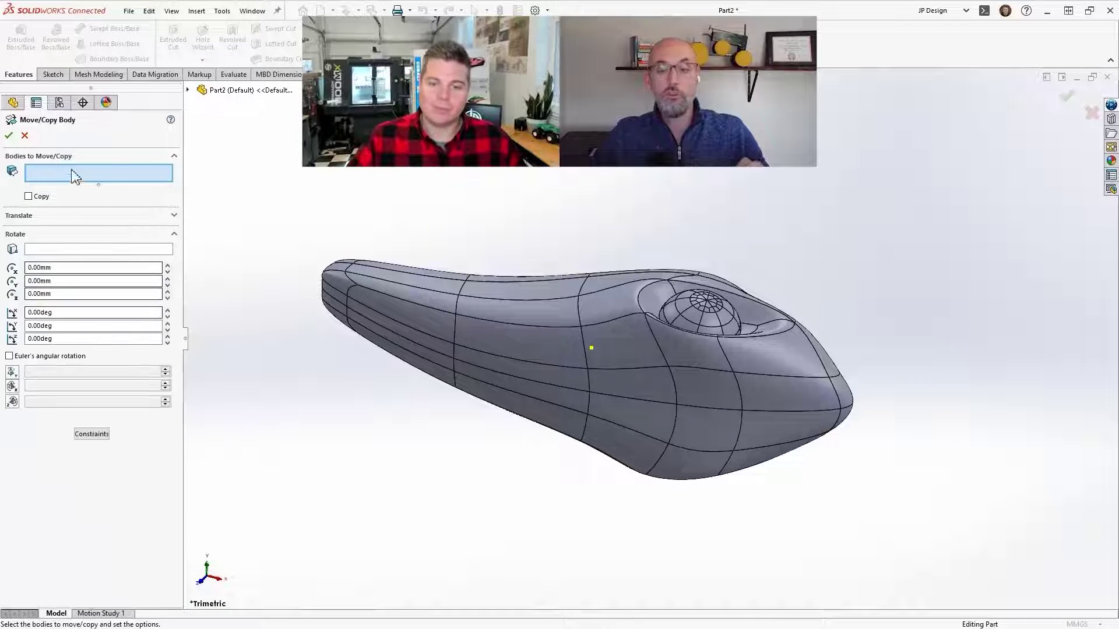
{"action": "left_click", "coordinate": [649, 387]}
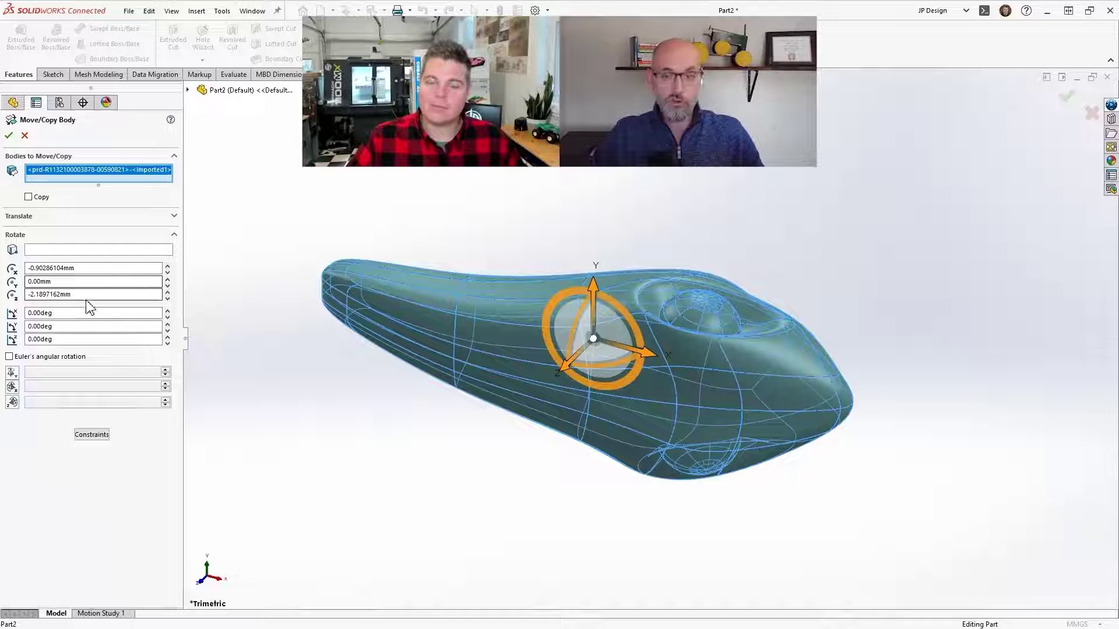
{"action": "type", "text": "-9"}
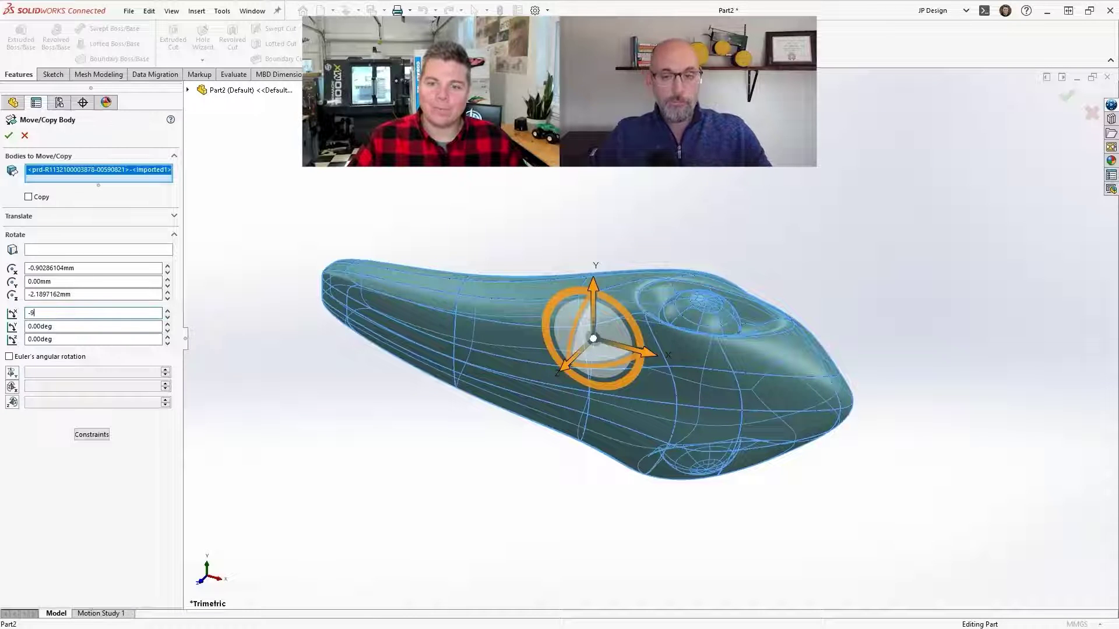
{"action": "type", "text": "0"}
{"action": "key", "text": "Return"}
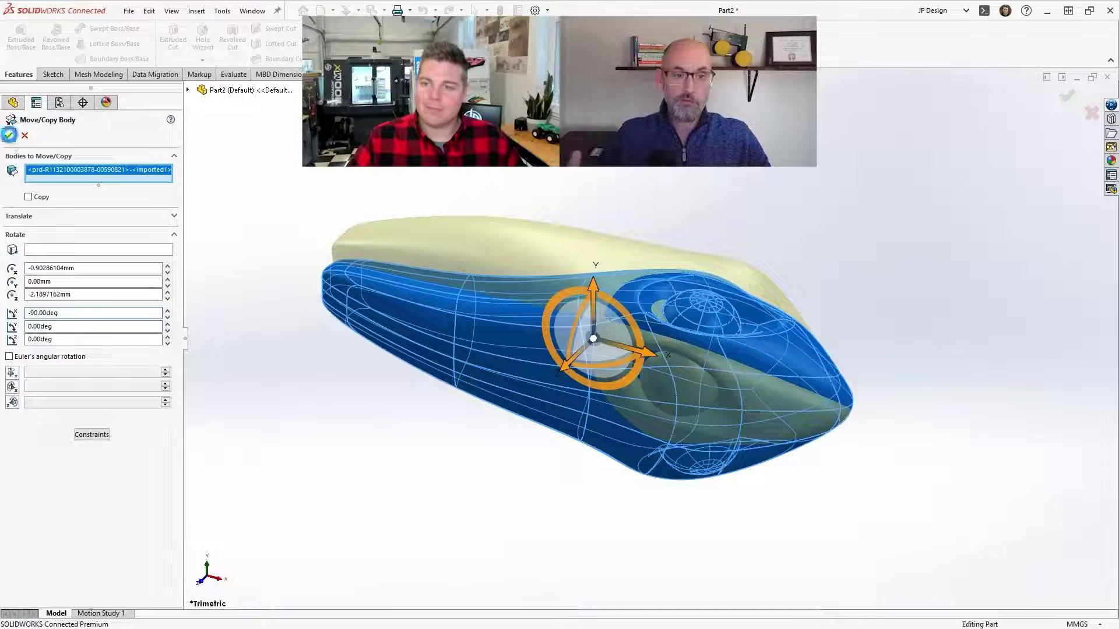
{"action": "left_click", "coordinate": [8, 135]}
Show the Front Plane and constrain an upper vertex of the lure body coincident to it with Move/Copy Bodies
{"action": "left_click", "coordinate": [51, 209]}
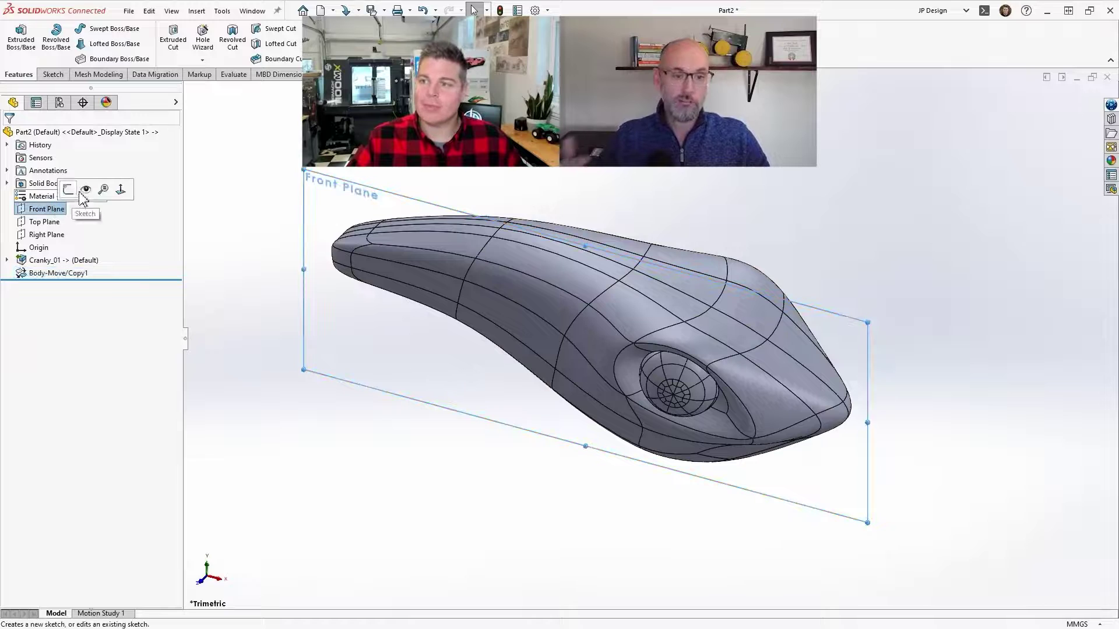
{"action": "middle_click_drag", "start_coordinate": [544, 286], "coordinate": [499, 274]}
{"action": "key", "text": "s"}
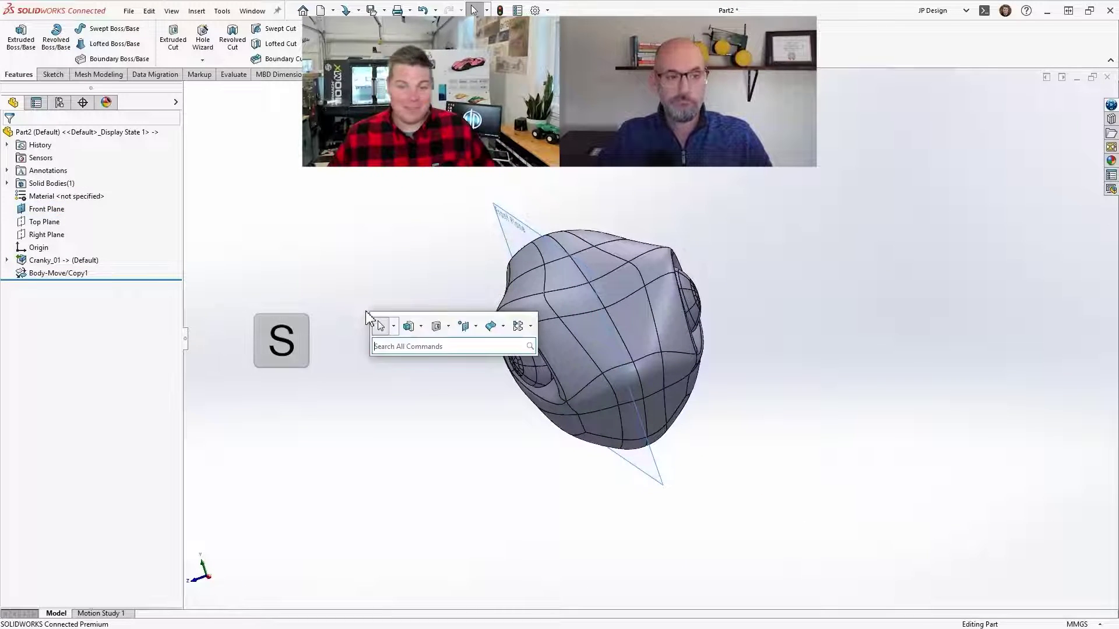
{"action": "key", "text": "Return"}
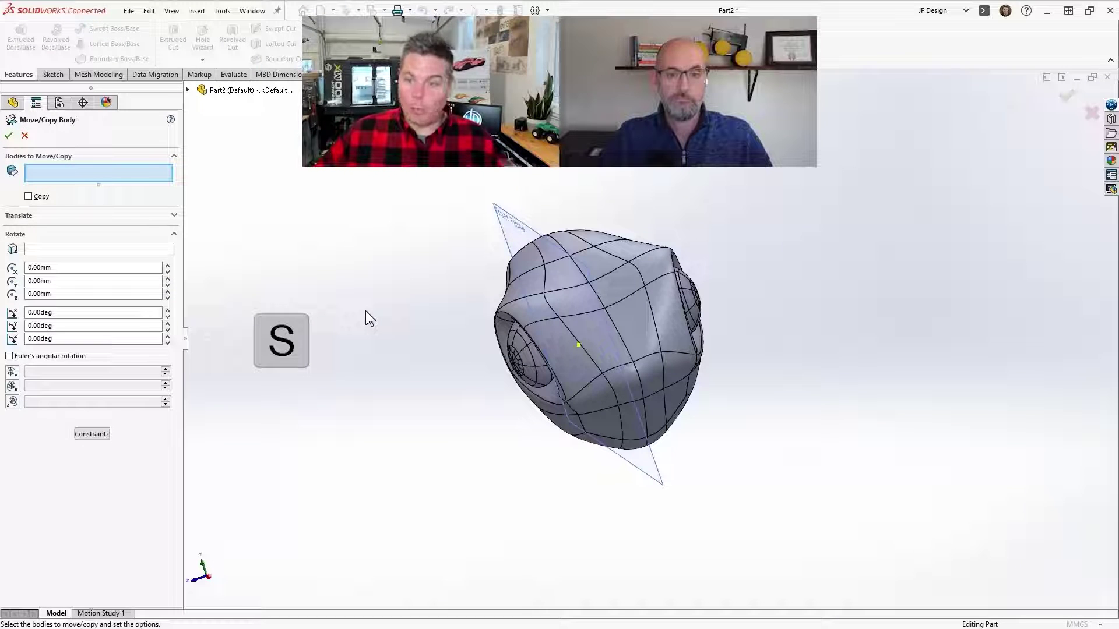
{"action": "left_click", "coordinate": [74, 216]}
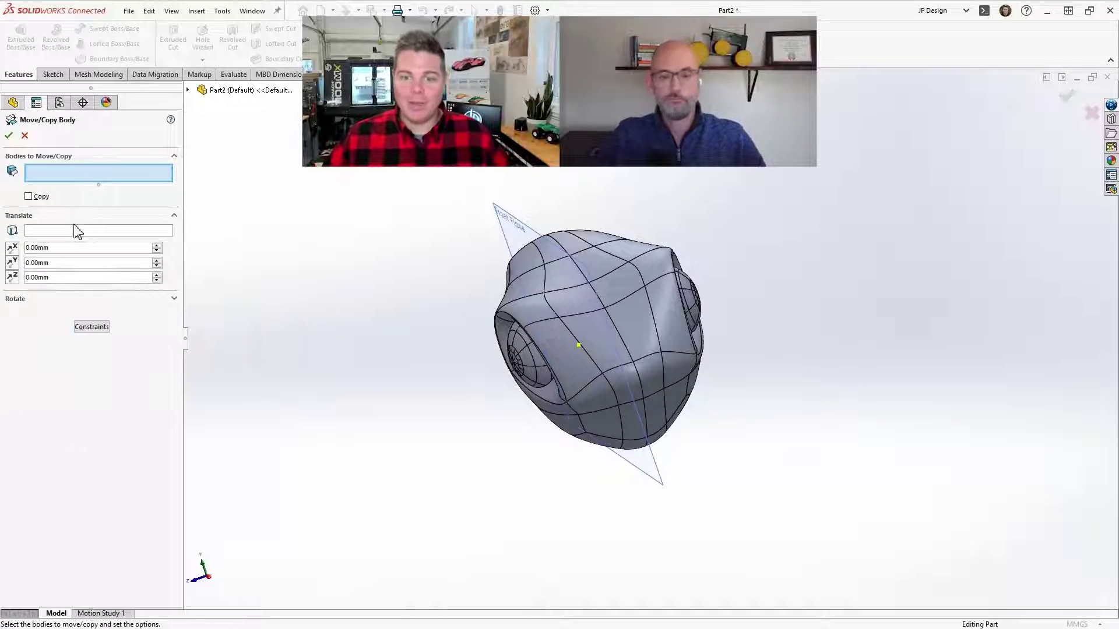
{"action": "left_click", "coordinate": [560, 303]}
{"action": "left_click", "coordinate": [91, 327]}
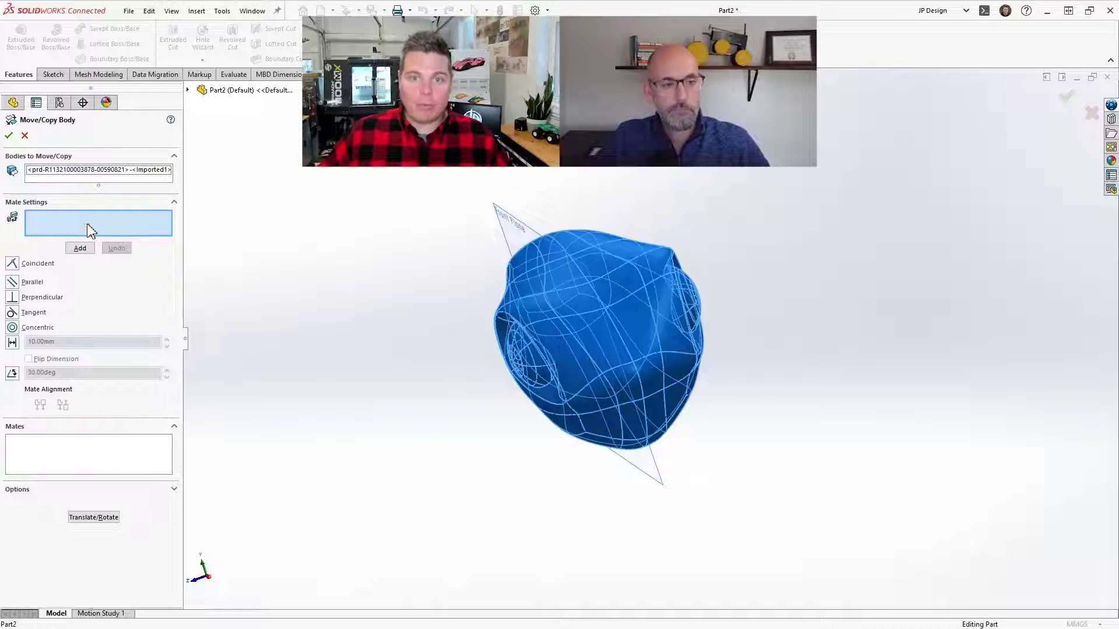
{"action": "left_click", "coordinate": [523, 235]}
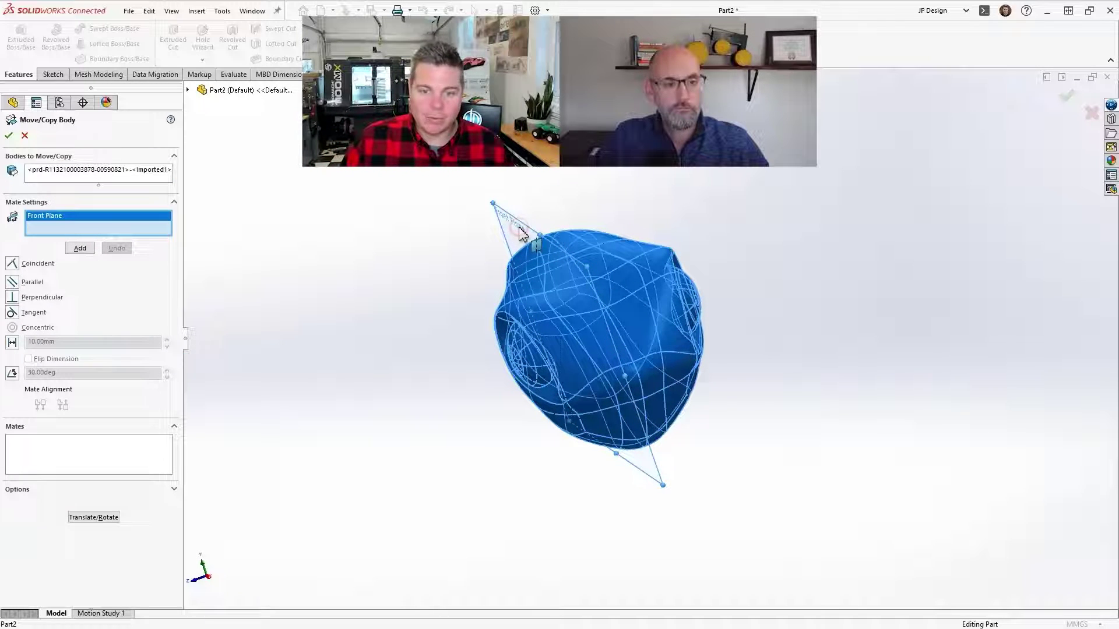
{"action": "middle_click_drag", "start_coordinate": [576, 322], "coordinate": [557, 327]}
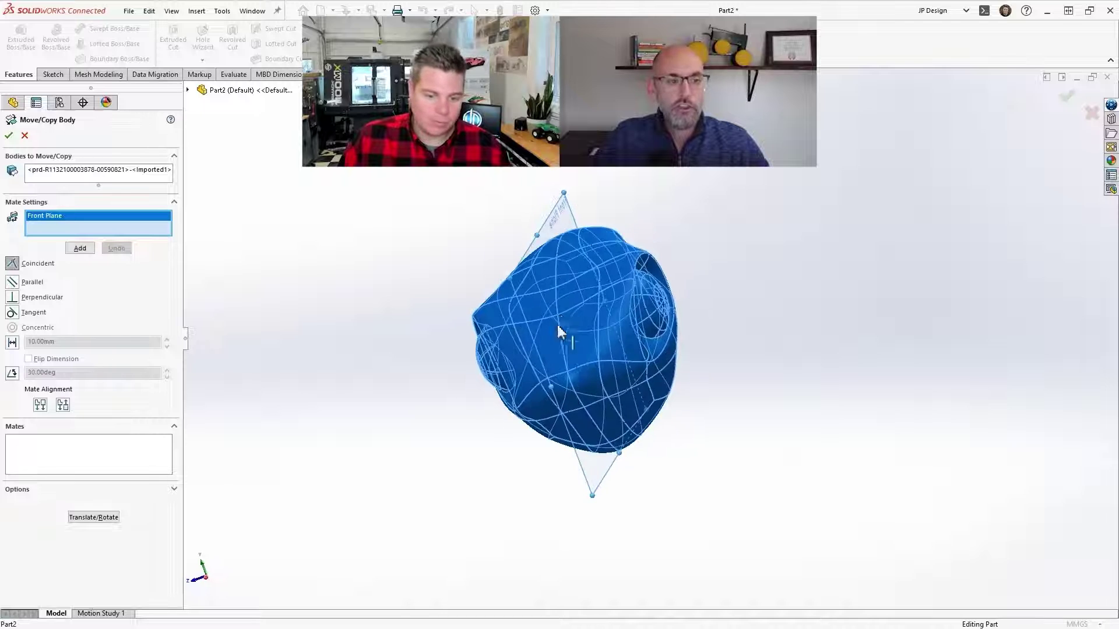
{"action": "left_click", "coordinate": [556, 258]}
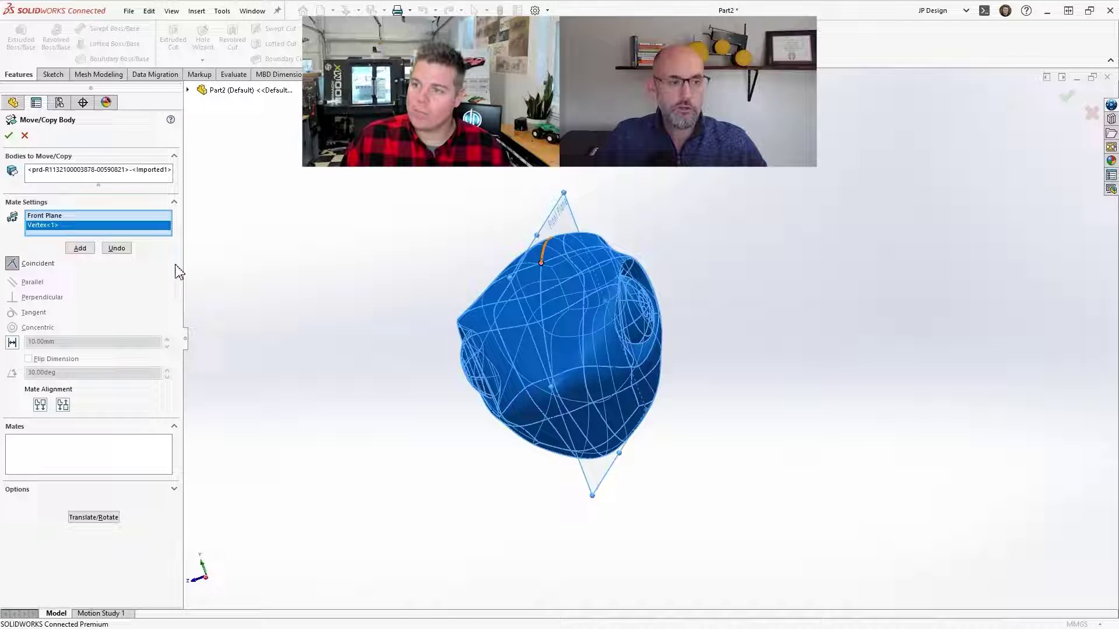
{"action": "left_click", "coordinate": [10, 136]}
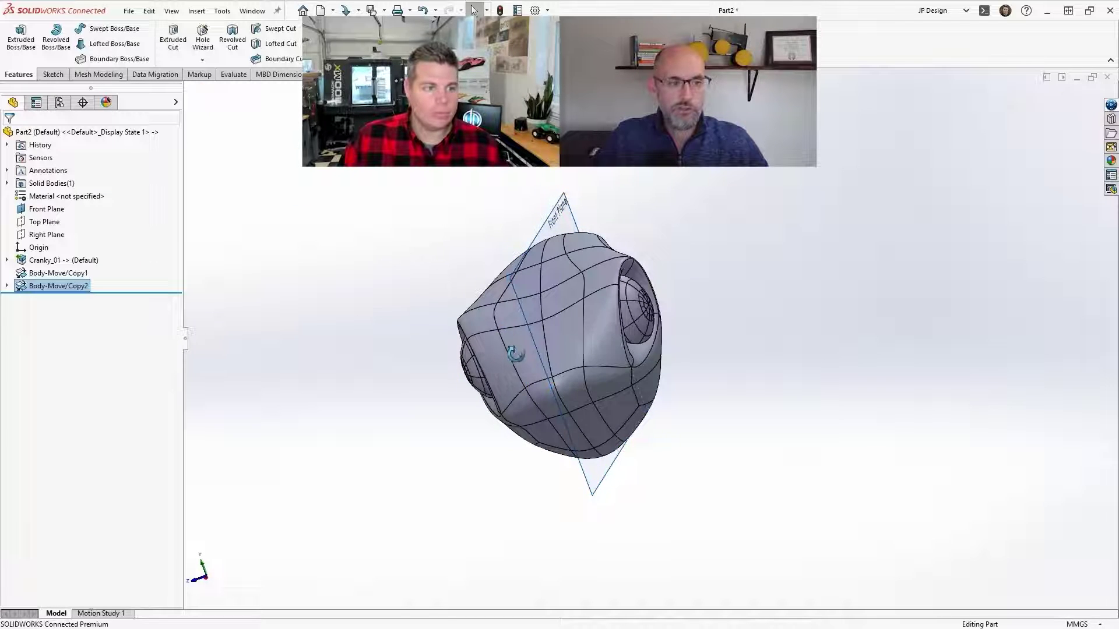
Sketch a corner rectangle about 89 by 42 mm on the Front Plane, enclosing the whole lure body
{"action": "middle_click_drag", "start_coordinate": [516, 353], "coordinate": [647, 326]}
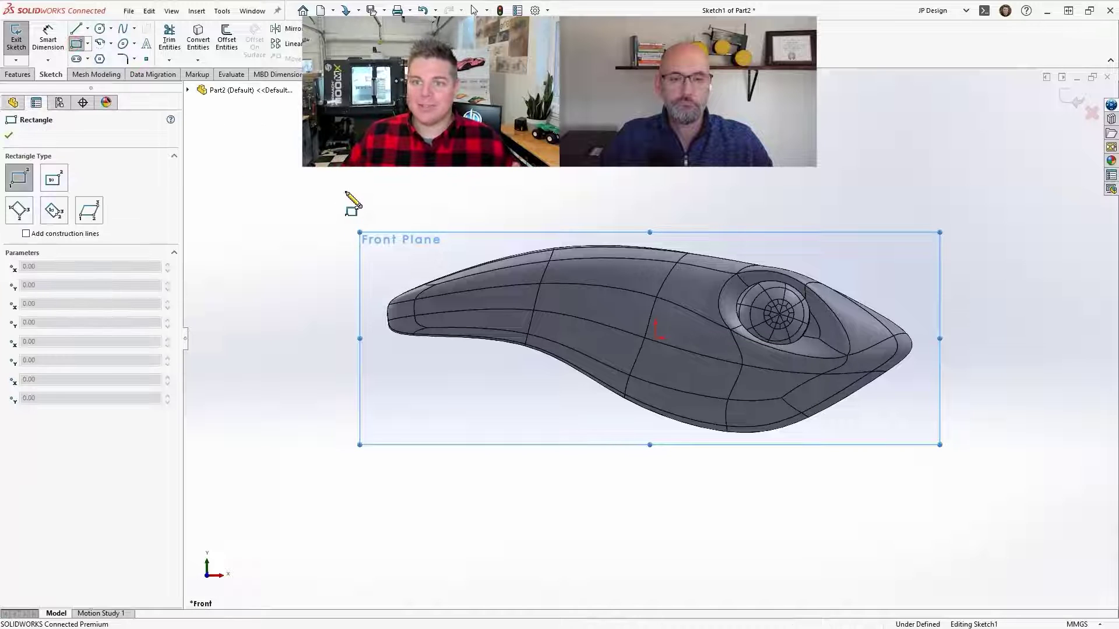
{"action": "left_click", "coordinate": [348, 184]}
{"action": "left_click", "coordinate": [951, 470]}
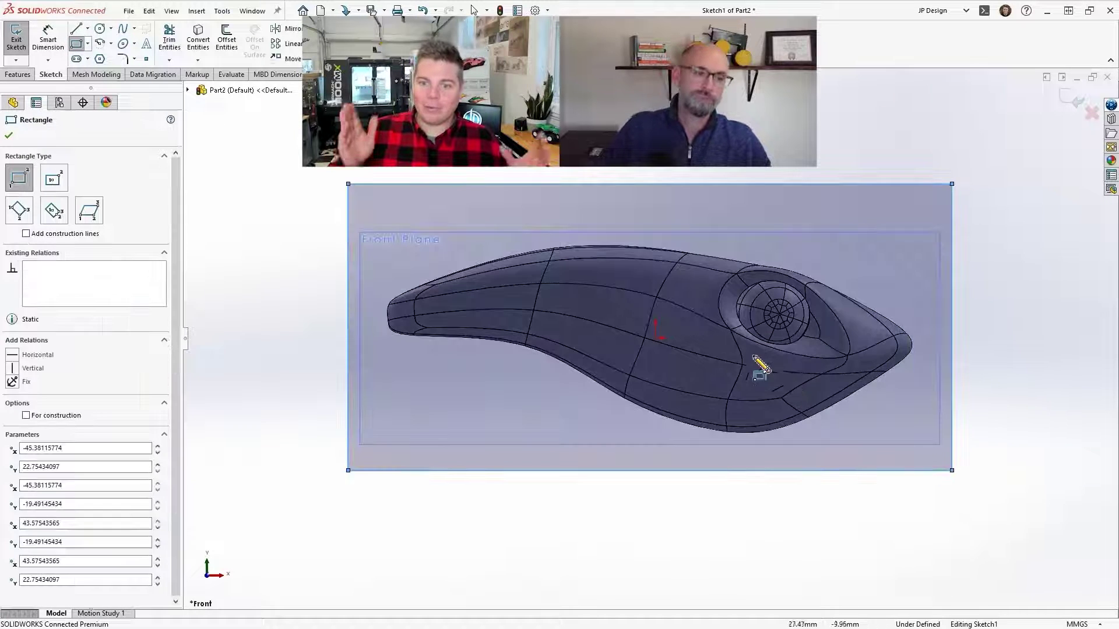
Cut away one half of the lure body with a 22 mm blind Extruded Cut of the rectangle from the Front Plane
{"action": "middle_click_drag", "start_coordinate": [750, 362], "coordinate": [639, 374]}
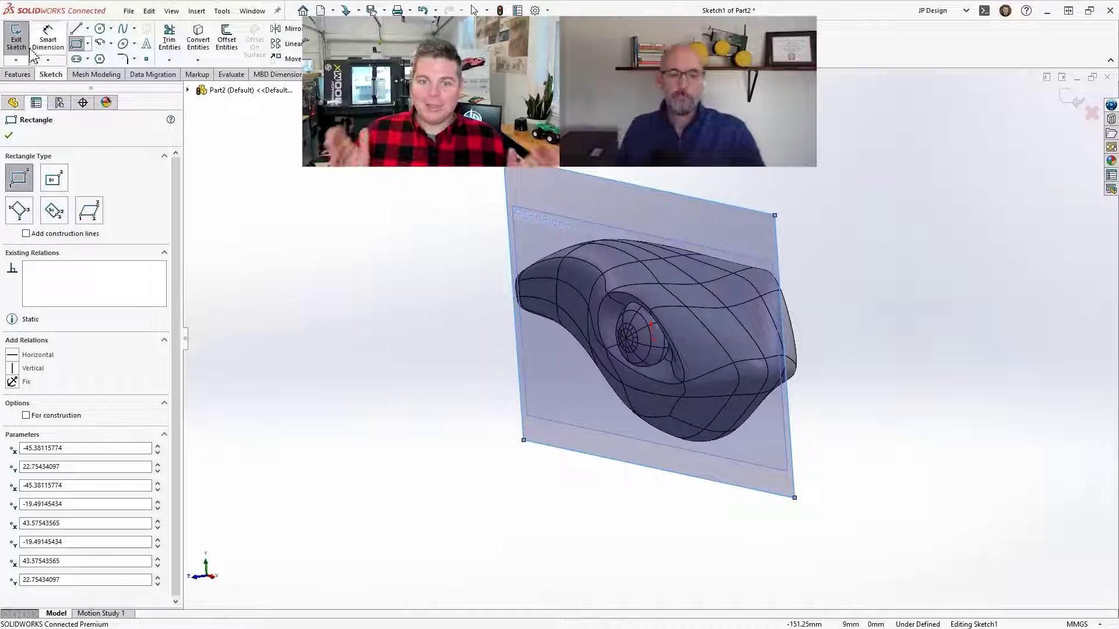
{"action": "left_click", "coordinate": [24, 76]}
{"action": "left_click", "coordinate": [175, 40]}
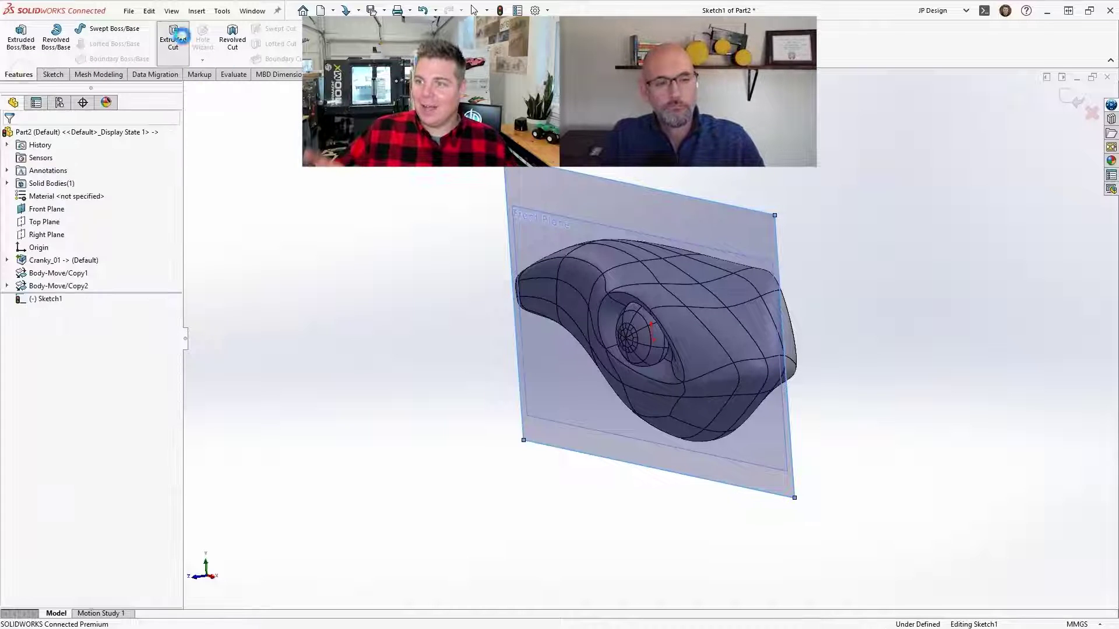
{"action": "middle_click_drag", "start_coordinate": [635, 324], "coordinate": [688, 333]}
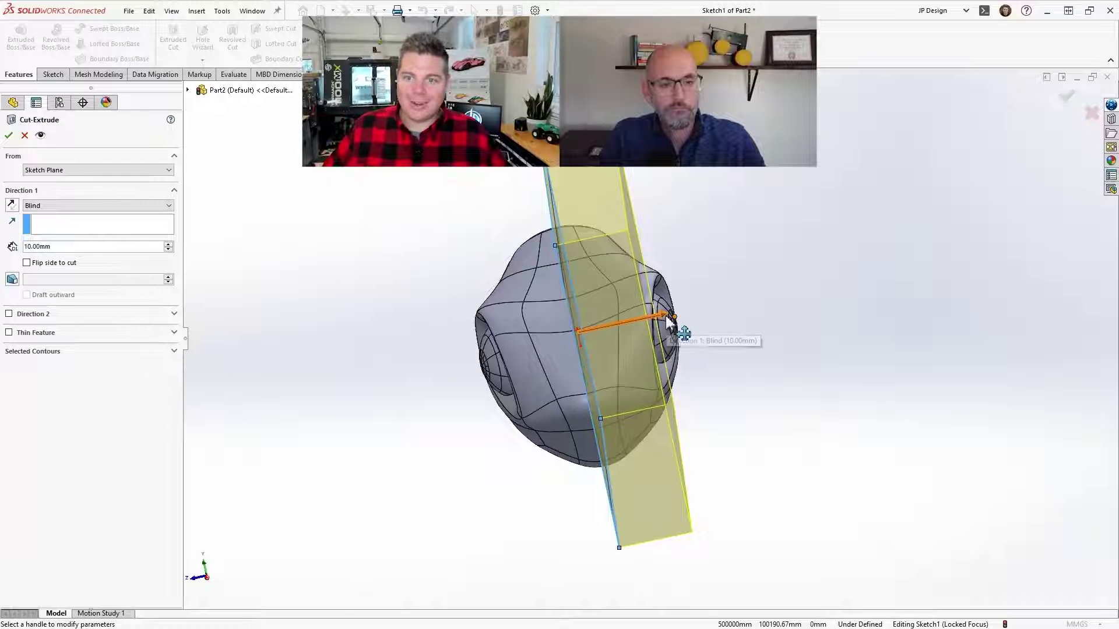
{"action": "left_click_drag", "start_coordinate": [671, 318], "coordinate": [752, 296]}
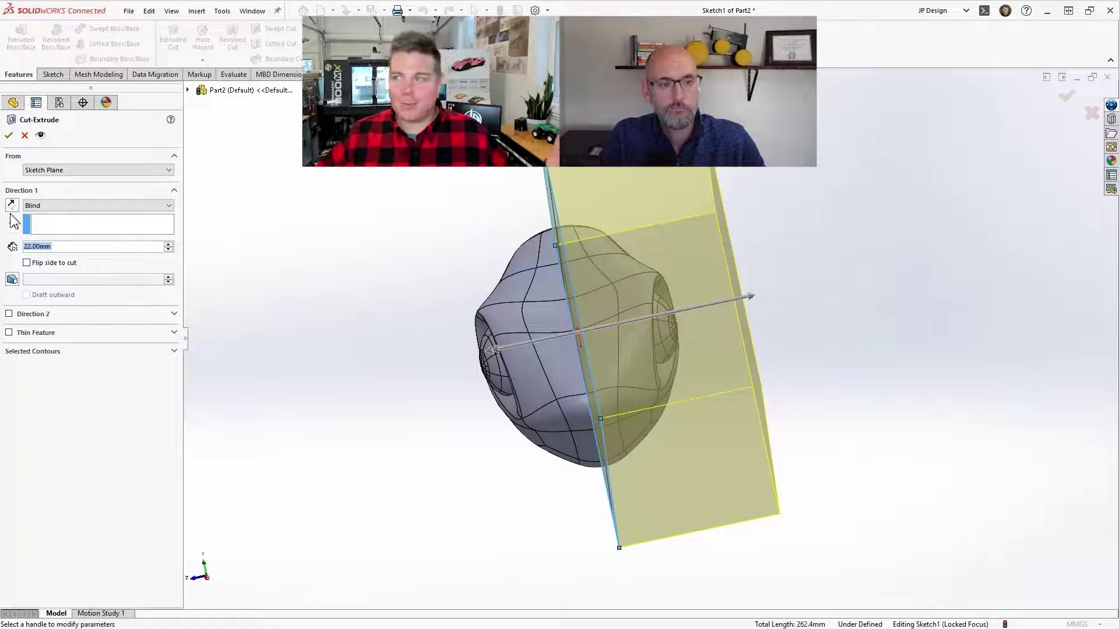
{"action": "left_click", "coordinate": [9, 137]}
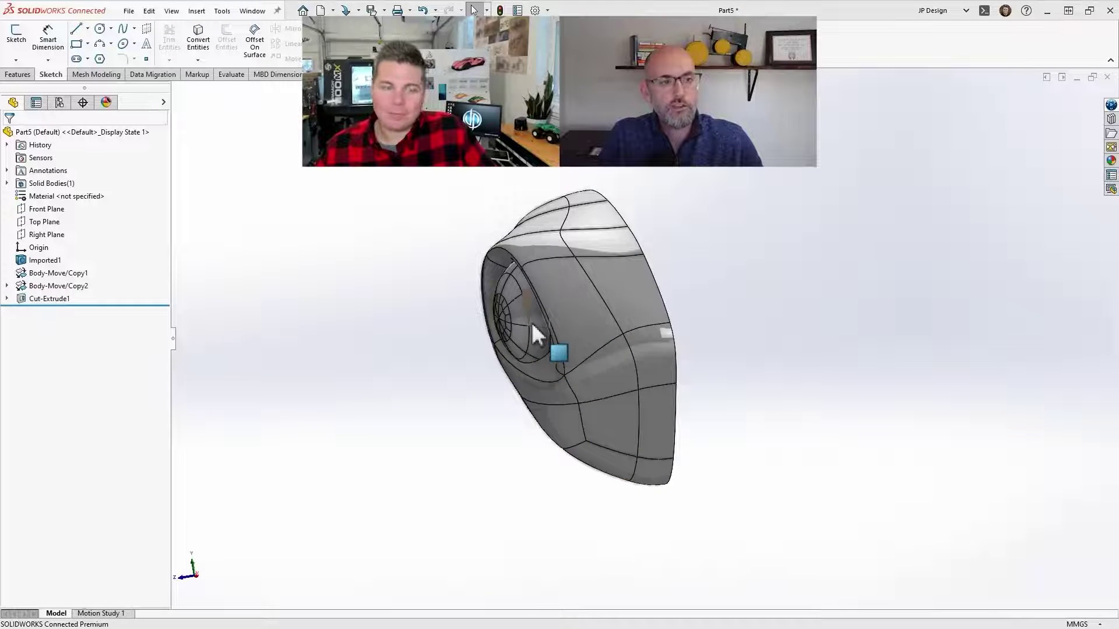
Sketch two three-point arcs crossing the lure body on the Front Plane, one of about 24 mm radius near the tail and one behind the eye
{"action": "middle_click_drag", "start_coordinate": [535, 333], "coordinate": [651, 310]}
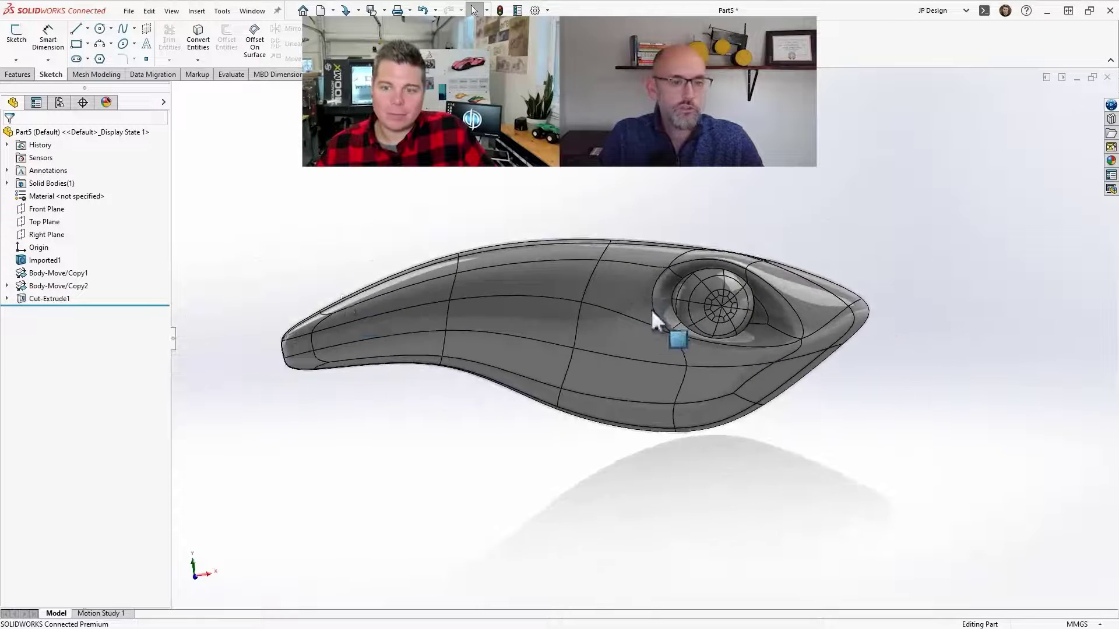
{"action": "left_click", "coordinate": [101, 44]}
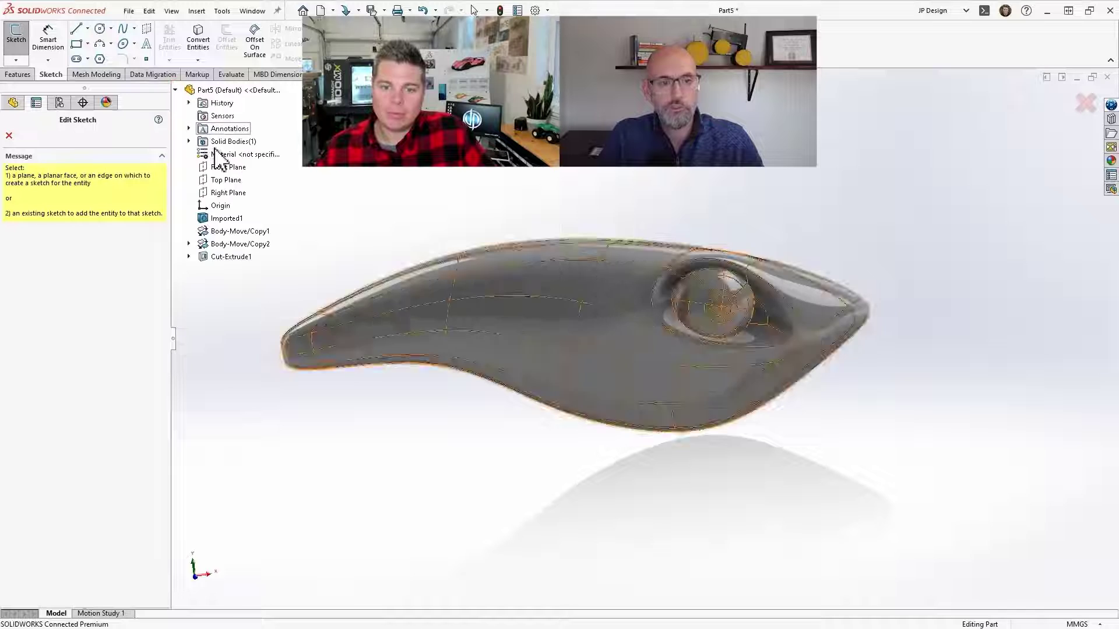
{"action": "left_click", "coordinate": [232, 171]}
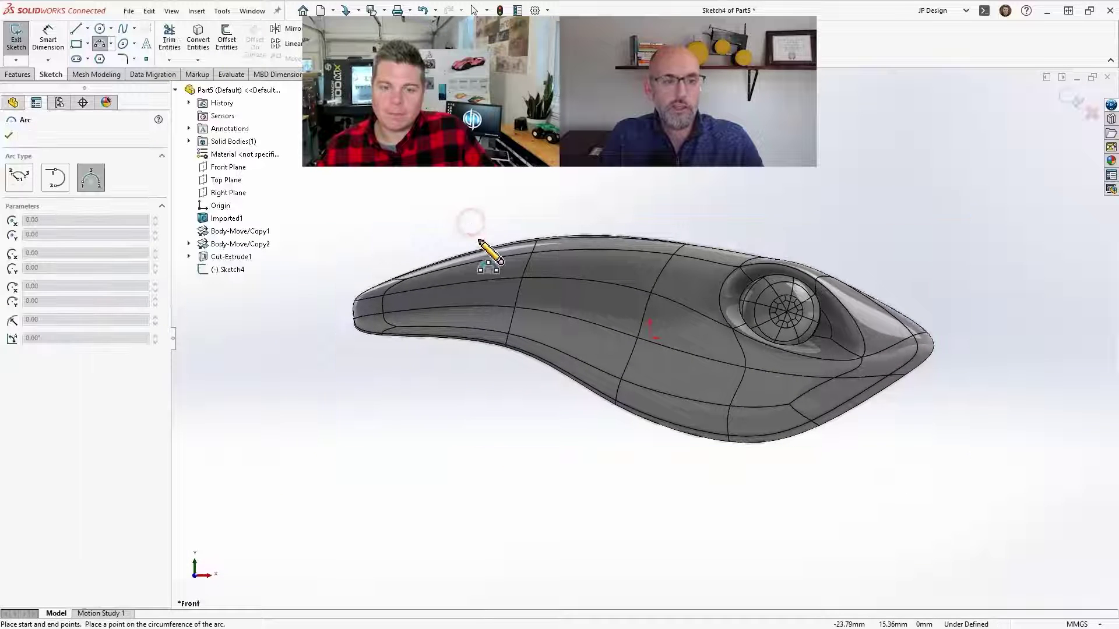
{"action": "left_click", "coordinate": [493, 306]}
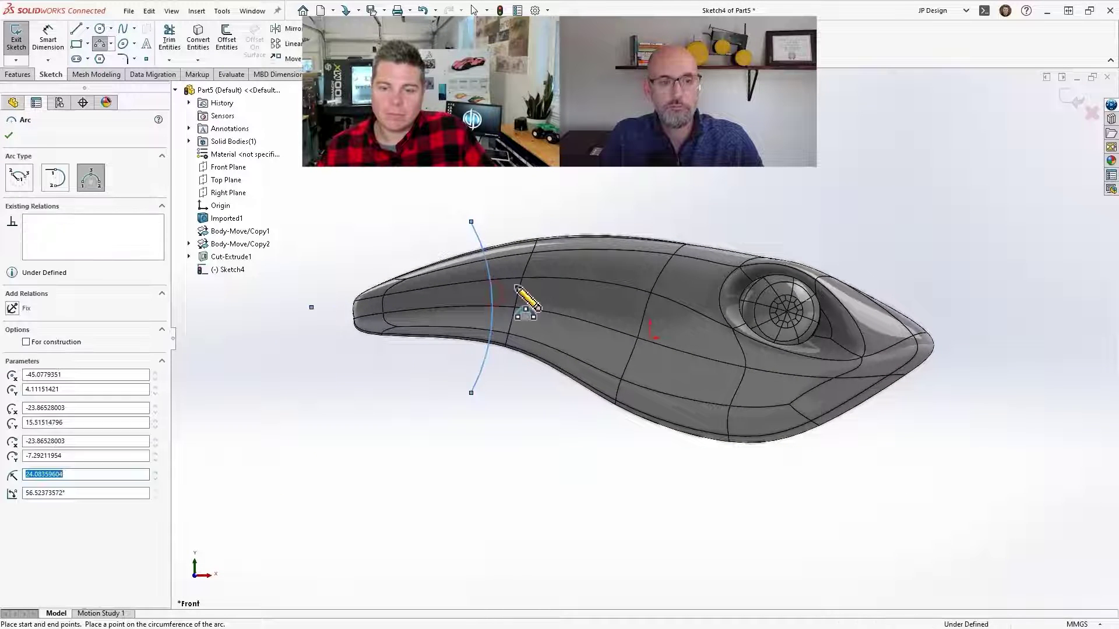
{"action": "left_click", "coordinate": [686, 219]}
{"action": "left_click", "coordinate": [616, 458]}
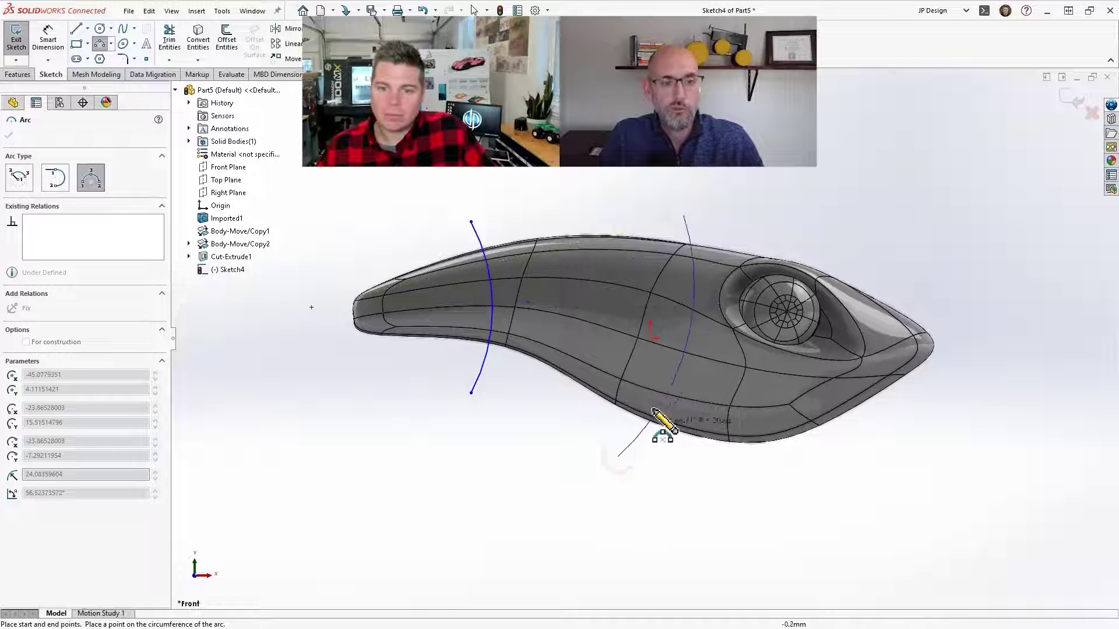
{"action": "left_click", "coordinate": [678, 329]}
{"action": "key", "text": "Escape"}
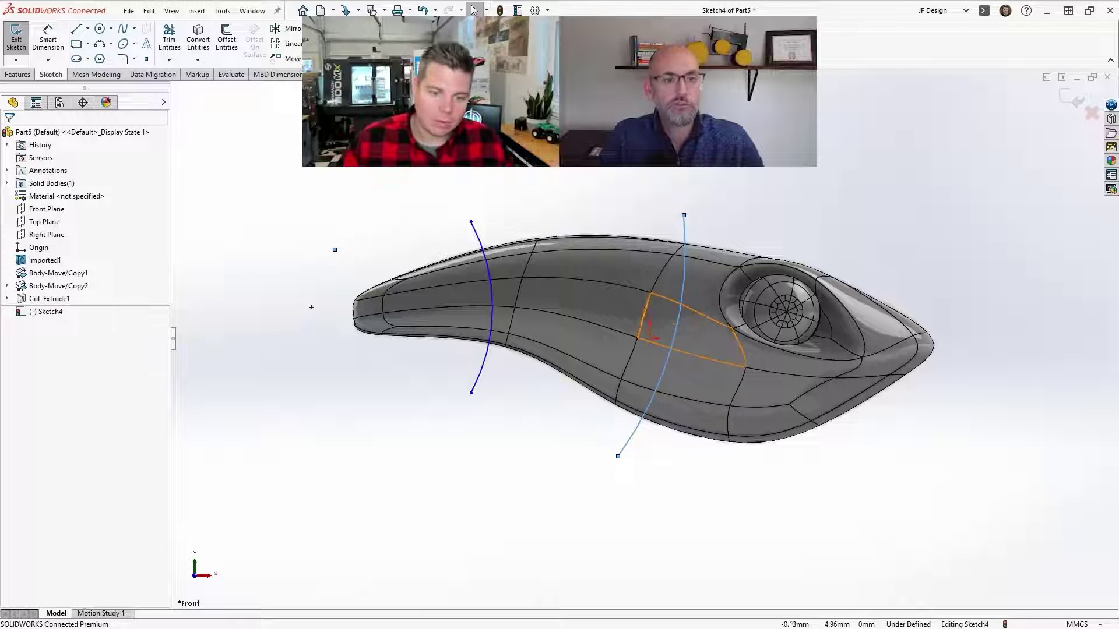
Offset both arcs 2 mm toward the tail
{"action": "left_click", "coordinate": [227, 39]}
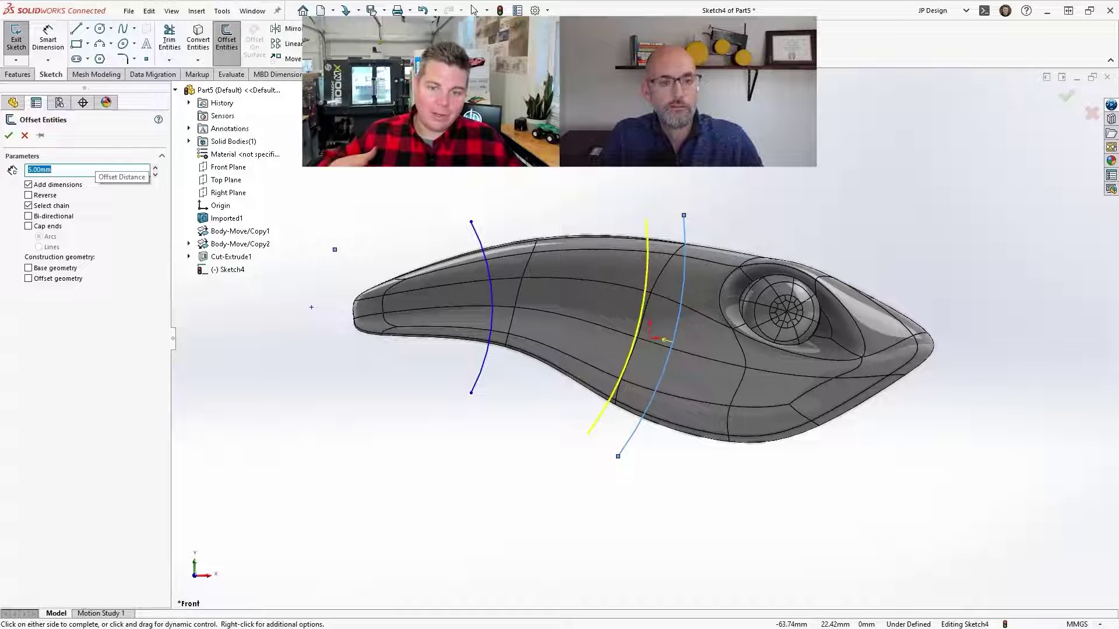
{"action": "left_click", "coordinate": [480, 239]}
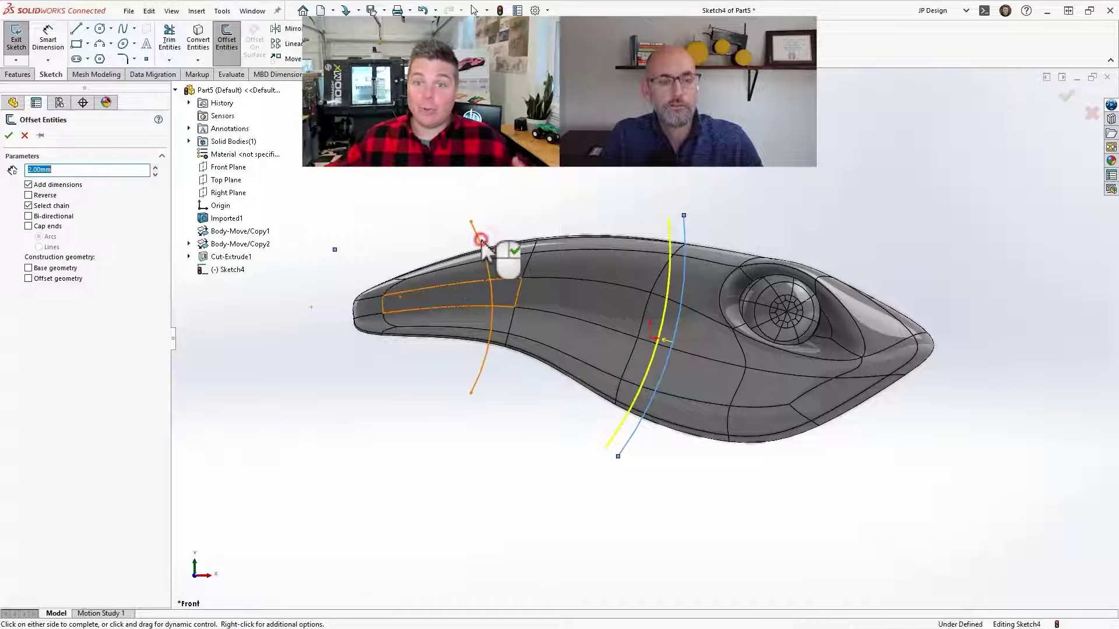
{"action": "right_click", "coordinate": [481, 240]}
Close the upper and lower ends of both offset arc pairs with short lines to form two curved strips
{"action": "key", "text": "l"}
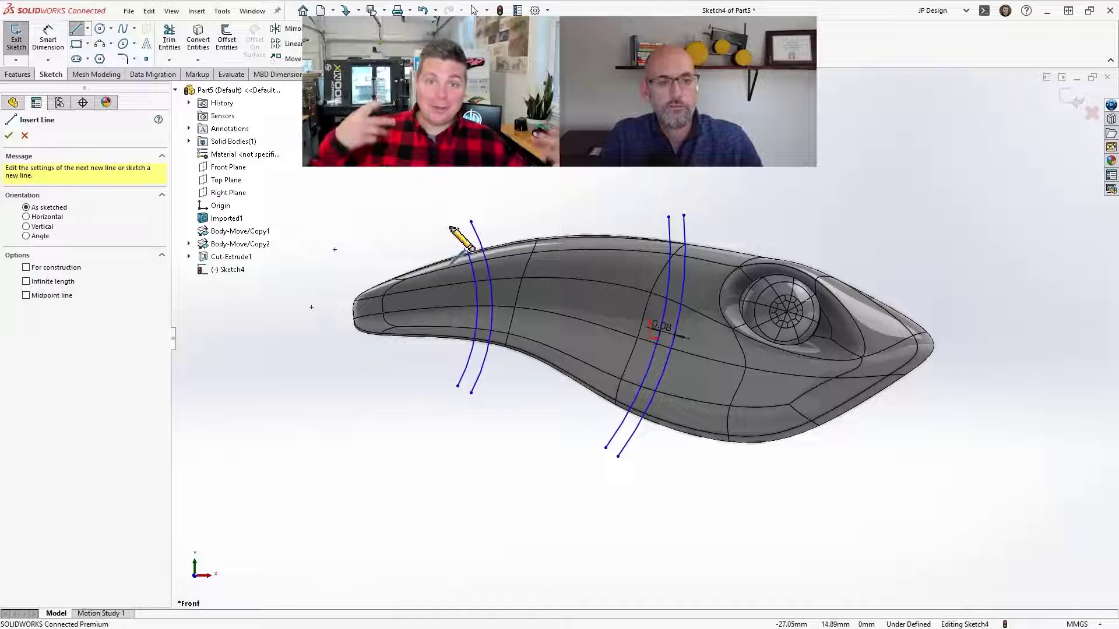
{"action": "left_click_drag", "start_coordinate": [458, 229], "coordinate": [470, 222]}
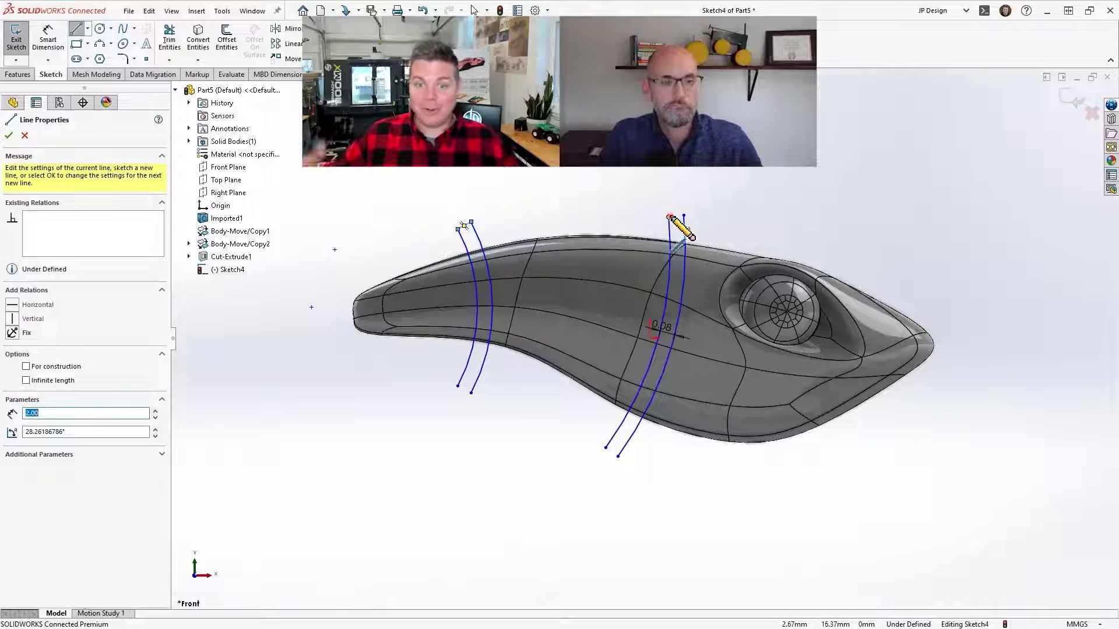
{"action": "left_click_drag", "start_coordinate": [669, 218], "coordinate": [683, 215]}
{"action": "key", "text": "Escape"}
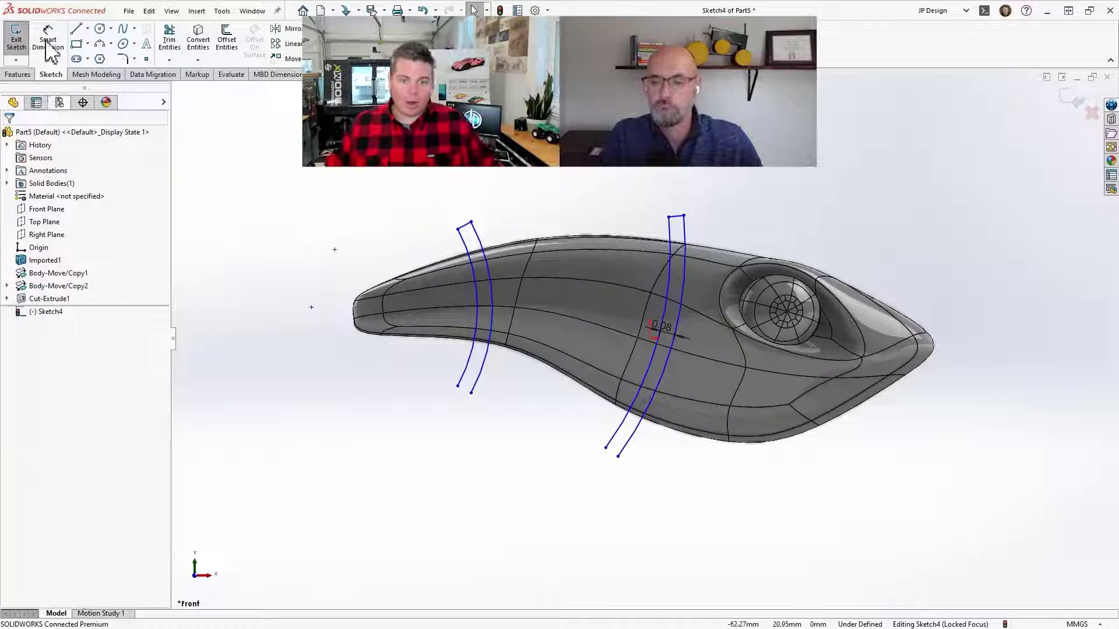
{"action": "key", "text": "l"}
{"action": "left_click_drag", "start_coordinate": [606, 448], "coordinate": [618, 455]}
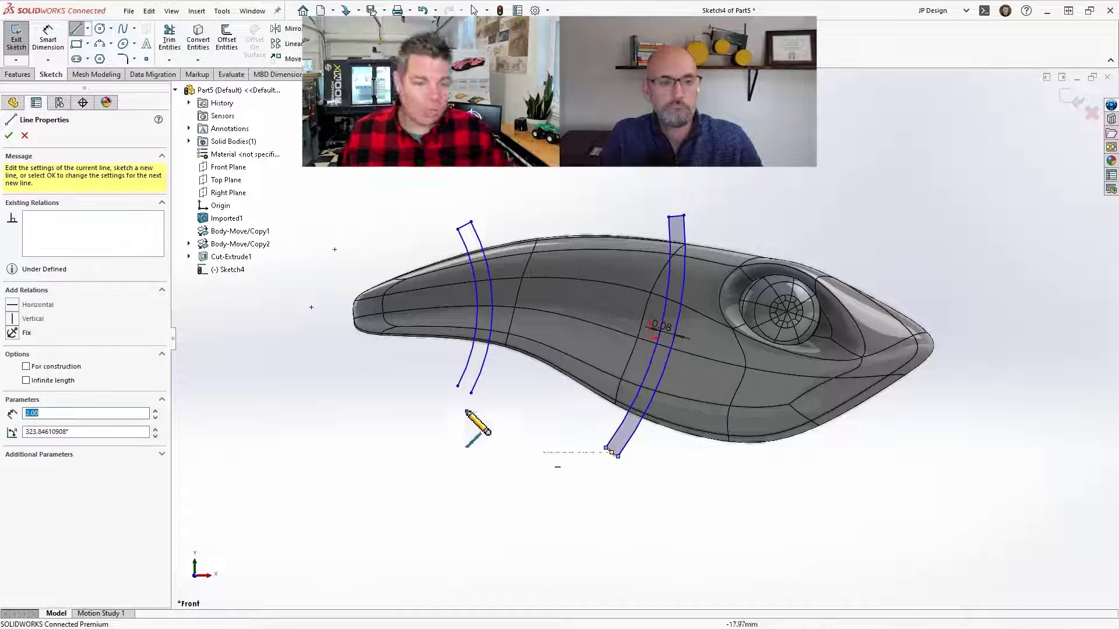
{"action": "left_click_drag", "start_coordinate": [470, 391], "coordinate": [471, 392]}
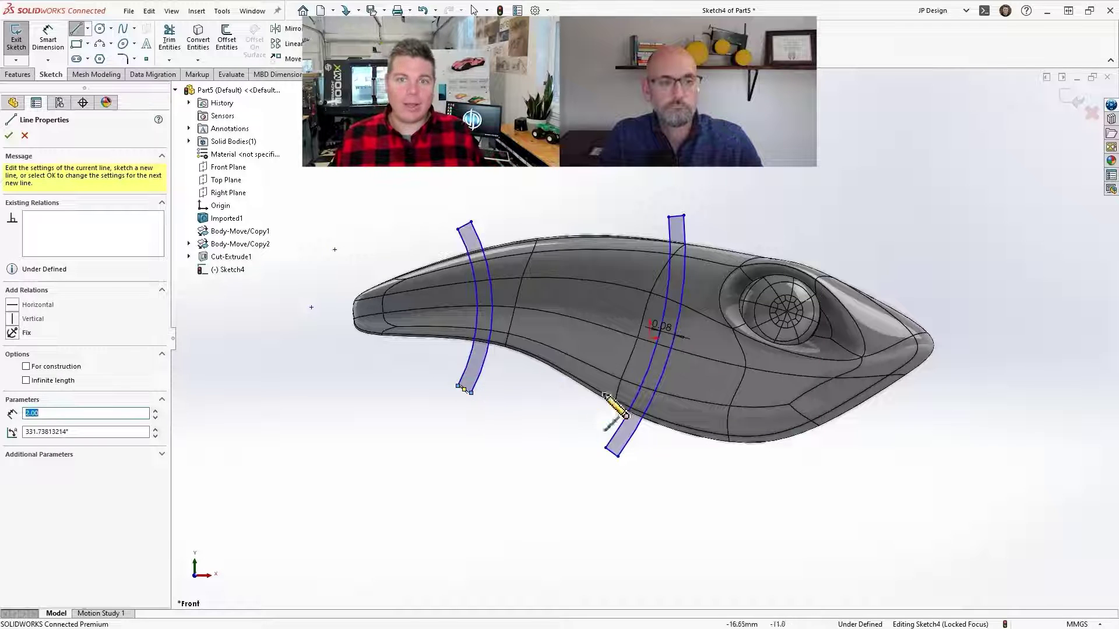
Cut the two curved strips through the lure half with a reversed 28 mm blind Extruded Cut, splitting it into three segments
{"action": "left_click", "coordinate": [25, 74]}
{"action": "left_click", "coordinate": [173, 41]}
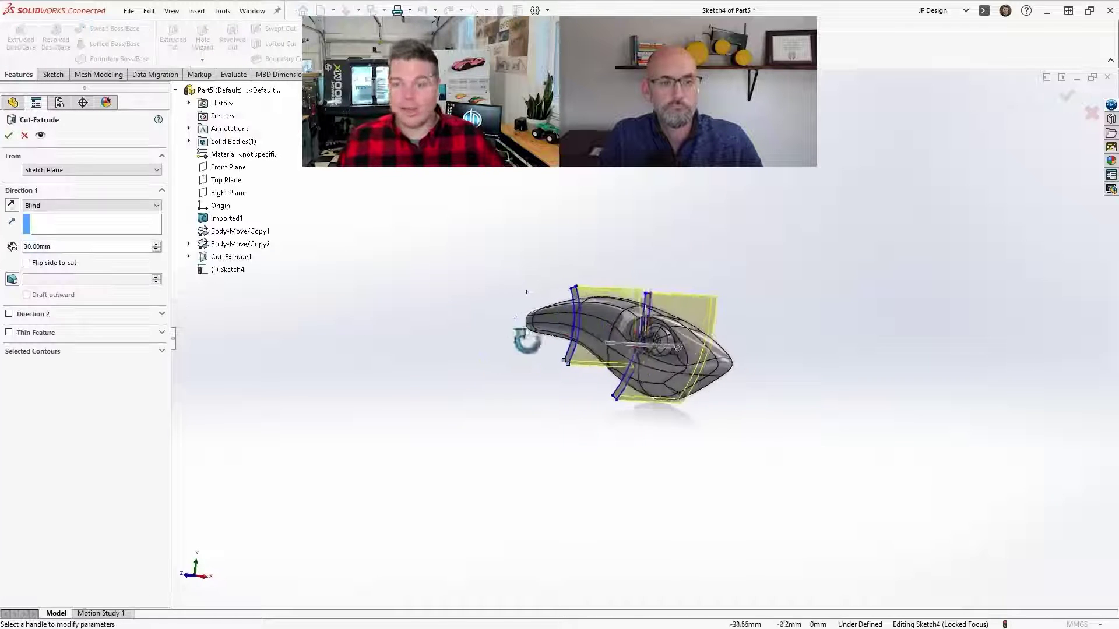
{"action": "left_click_drag", "start_coordinate": [678, 348], "coordinate": [539, 340]}
{"action": "middle_click_drag", "start_coordinate": [592, 350], "coordinate": [627, 280]}
{"action": "scroll", "coordinate": [659, 332], "scroll_direction": "down", "scroll_amount": 4}
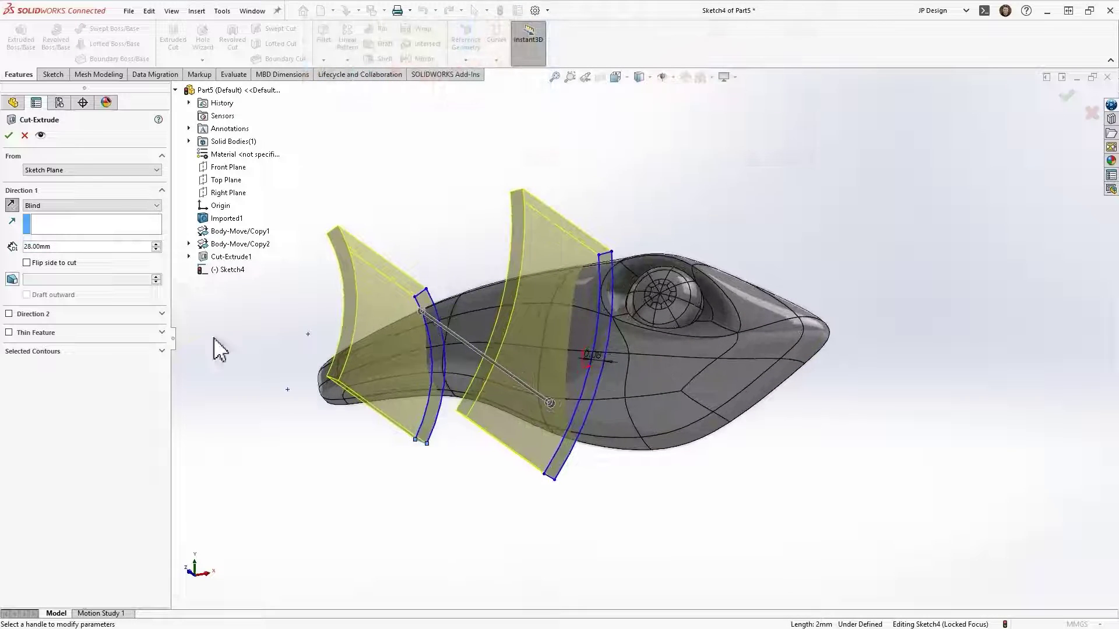
{"action": "left_click", "coordinate": [11, 136]}
{"action": "left_click", "coordinate": [607, 250]}
{"action": "middle_click_drag", "start_coordinate": [757, 242], "coordinate": [646, 320]}
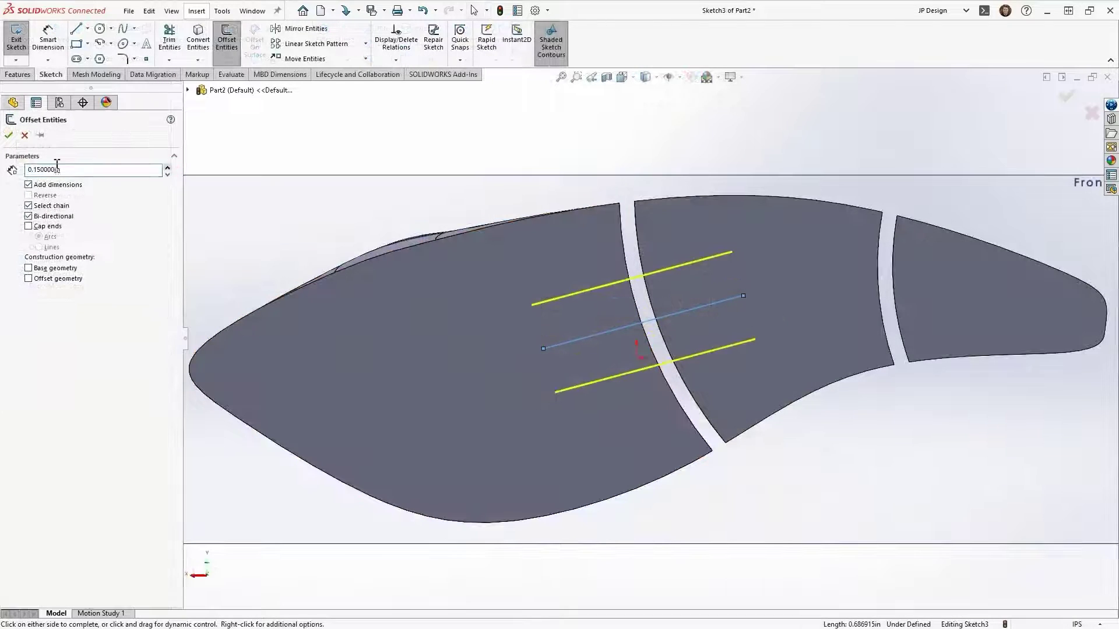
Offset the slanted line across the first gap 0.15 in bi-directionally and join the line ends in the middle segment with a line
{"action": "key", "text": "Return"}
{"action": "key", "text": "l"}
{"action": "left_click_drag", "start_coordinate": [732, 252], "coordinate": [755, 340]}
{"action": "scroll", "coordinate": [629, 280], "scroll_direction": "down", "scroll_amount": 3}
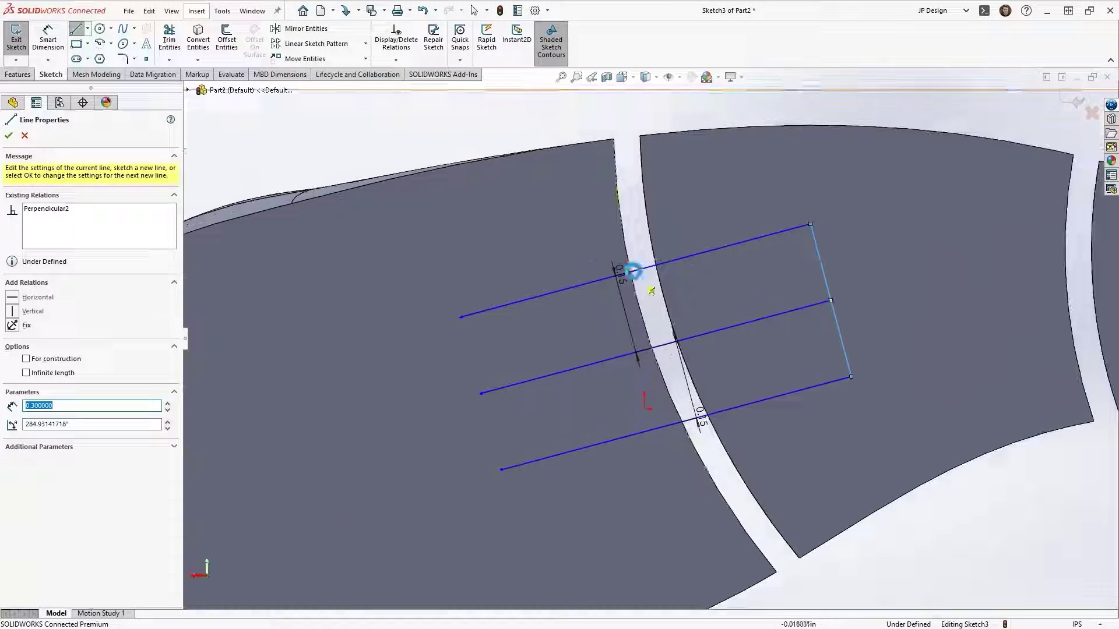
{"action": "key", "text": "Escape"}
Draw two connected lines inside the first gap, following its curve across the three parallel slanted lines
{"action": "key", "text": "l"}
{"action": "left_click", "coordinate": [643, 251]}
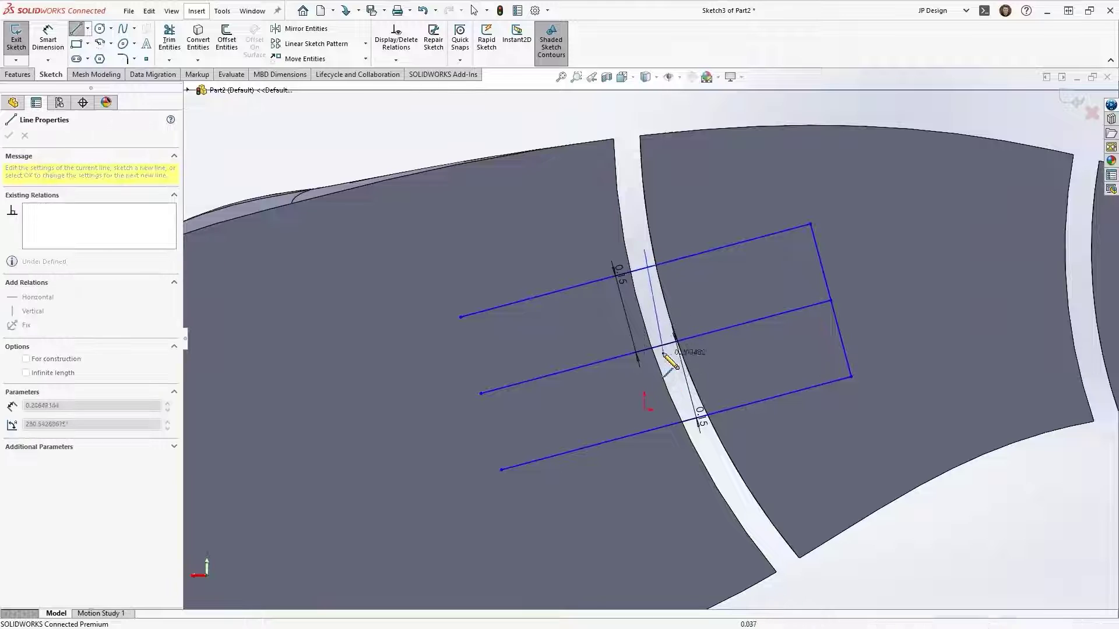
{"action": "left_click", "coordinate": [663, 346]}
{"action": "left_click", "coordinate": [705, 432]}
{"action": "key", "text": "Escape"}
Trim the middle line and all overhanging ends so only a closed five-sided profile remains across the middle segment
{"action": "key", "text": "t"}
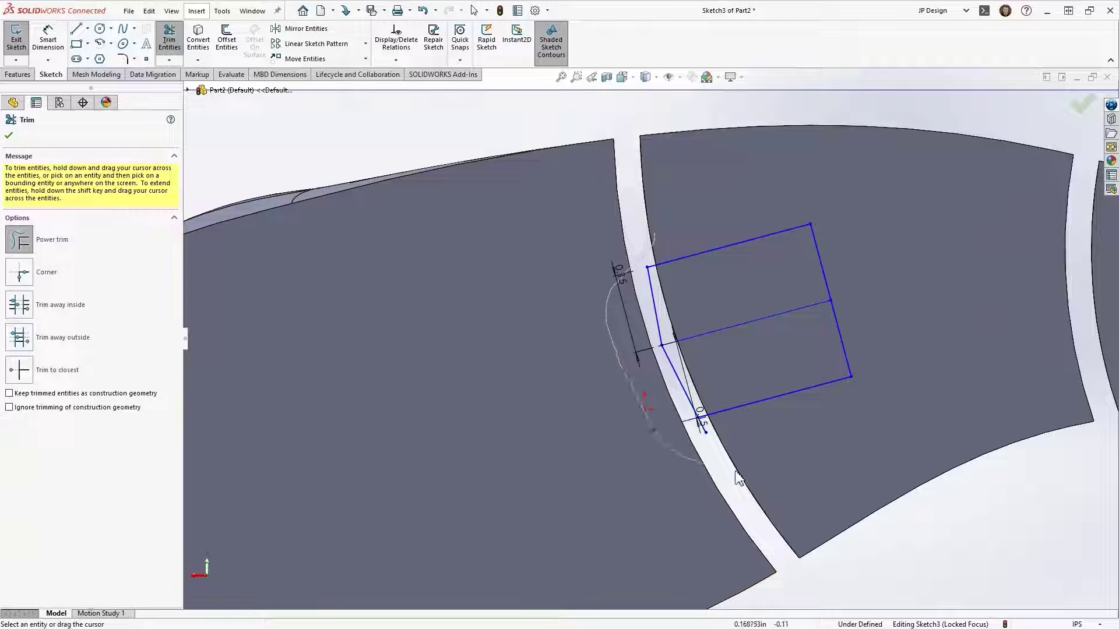
{"action": "left_click_drag", "start_coordinate": [737, 477], "coordinate": [689, 415]}
{"action": "left_click_drag", "start_coordinate": [728, 323], "coordinate": [719, 355]}
{"action": "scroll", "coordinate": [702, 328], "scroll_direction": "up", "scroll_amount": 2}
{"action": "scroll", "coordinate": [704, 356], "scroll_direction": "down", "scroll_amount": 3}
{"action": "key", "text": "Escape"}
{"action": "scroll", "coordinate": [704, 355], "scroll_direction": "up", "scroll_amount": 2}
{"action": "middle_click_drag", "start_coordinate": [704, 355], "coordinate": [728, 358]}
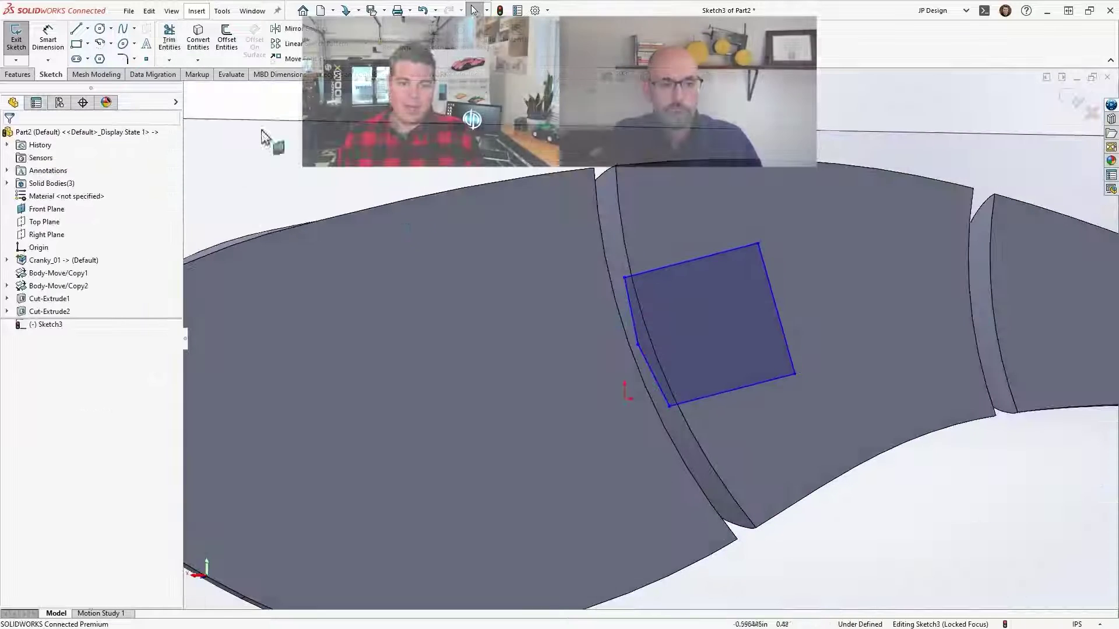
Cut the closed profile into the middle segment as a pocket with a 0.27 in blind Extruded Cut
{"action": "key", "text": "x"}
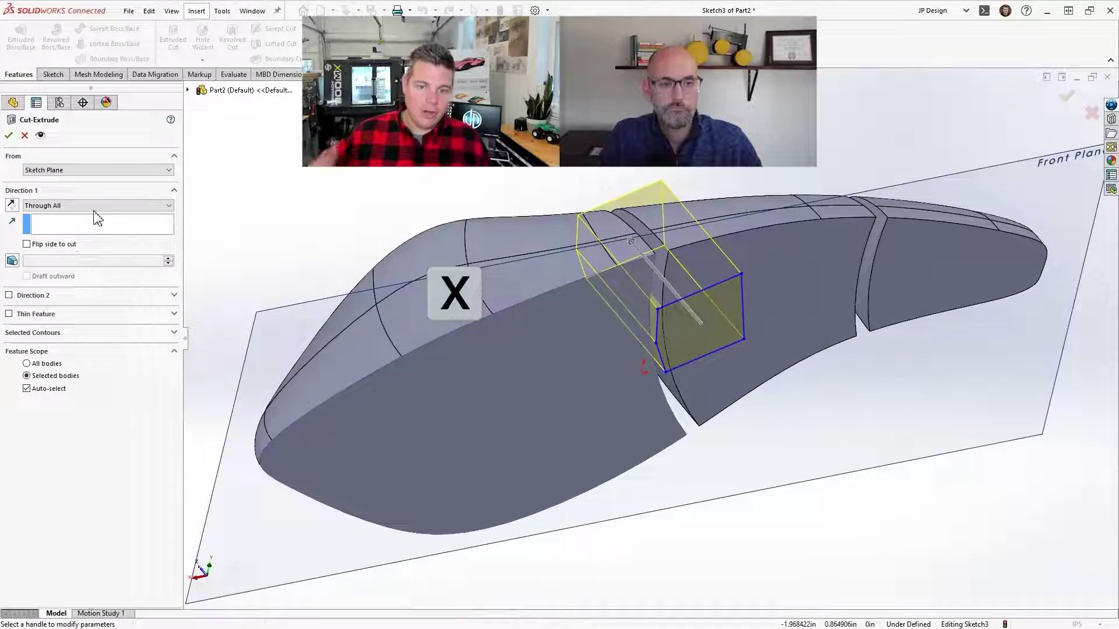
{"action": "left_click", "coordinate": [96, 206]}
{"action": "left_click", "coordinate": [91, 214]}
{"action": "type", "text": ".27"}
{"action": "middle_click_drag", "start_coordinate": [618, 291], "coordinate": [606, 195]}
{"action": "left_click", "coordinate": [9, 135]}
{"action": "mouse_move", "coordinate": [623, 262]}
{"action": "middle_mouse_down"}
{"action": "mouse_move", "coordinate": [634, 196]}
{"action": "mouse_move", "coordinate": [924, 475]}
{"action": "mouse_move", "coordinate": [579, 305]}
{"action": "middle_mouse_up"}
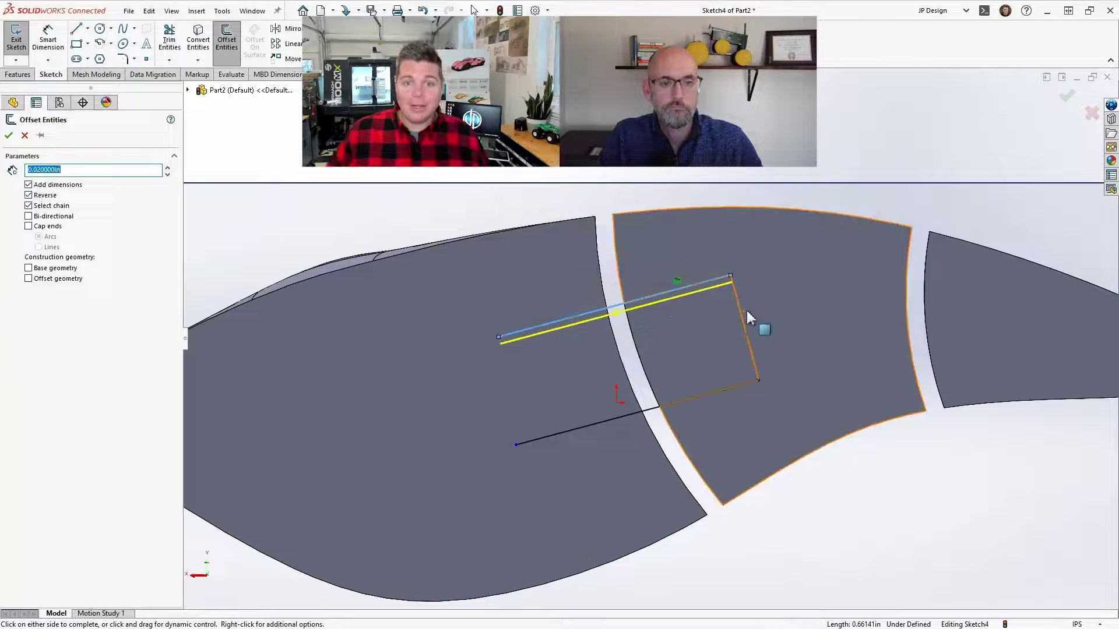
Offset the upper, lower and end lines of the pocket outline 0.02 in toward the inside of the pocket
{"action": "key", "text": "Return"}
{"action": "left_click", "coordinate": [715, 390]}
{"action": "key", "text": "Return"}
{"action": "left_click", "coordinate": [39, 195]}
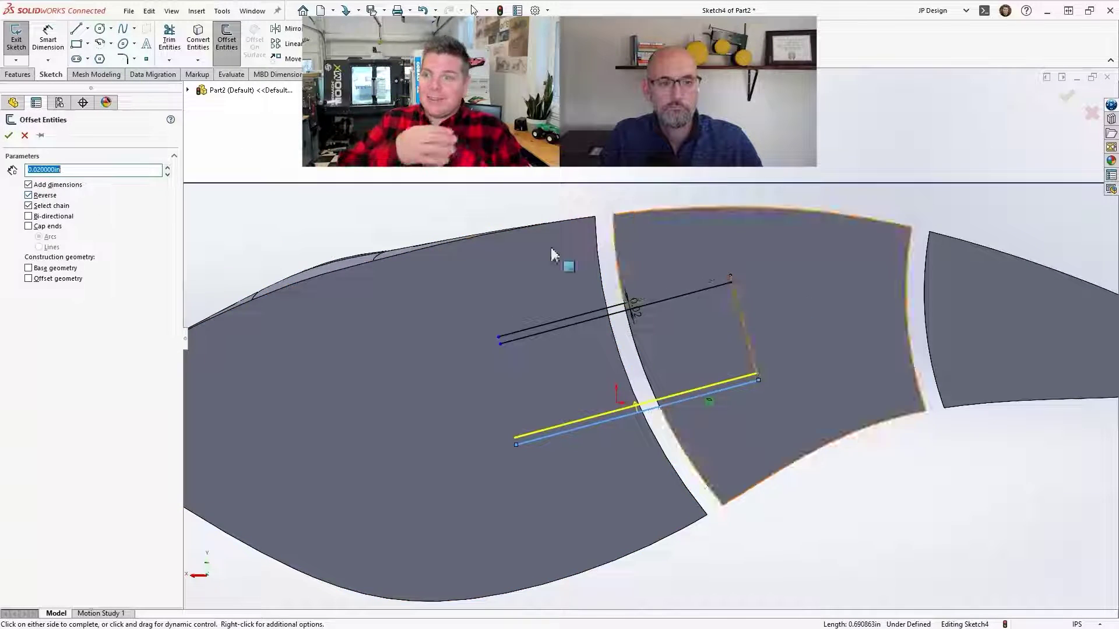
{"action": "left_click", "coordinate": [554, 256]}
{"action": "left_click", "coordinate": [740, 306]}
{"action": "key", "text": "Return"}
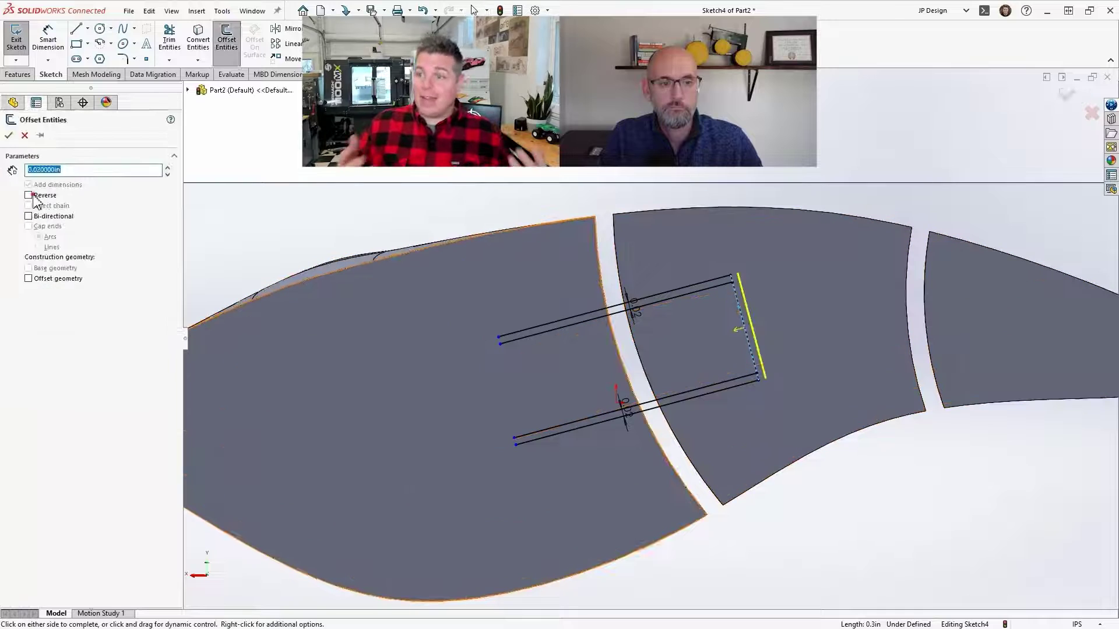
{"action": "left_click", "coordinate": [33, 195]}
{"action": "key", "text": "Return"}
Trim away the original outer lines and corner overlaps, keeping only the inset outline inside the pocket
{"action": "left_click", "coordinate": [169, 42]}
{"action": "scroll", "coordinate": [740, 277], "scroll_direction": "down", "scroll_amount": 2}
{"action": "mouse_move", "coordinate": [677, 289]}
{"action": "left_mouse_down"}
{"action": "mouse_move", "coordinate": [715, 391]}
{"action": "mouse_move", "coordinate": [701, 459]}
{"action": "left_mouse_up"}
{"action": "scroll", "coordinate": [589, 391], "scroll_direction": "up", "scroll_amount": 2}
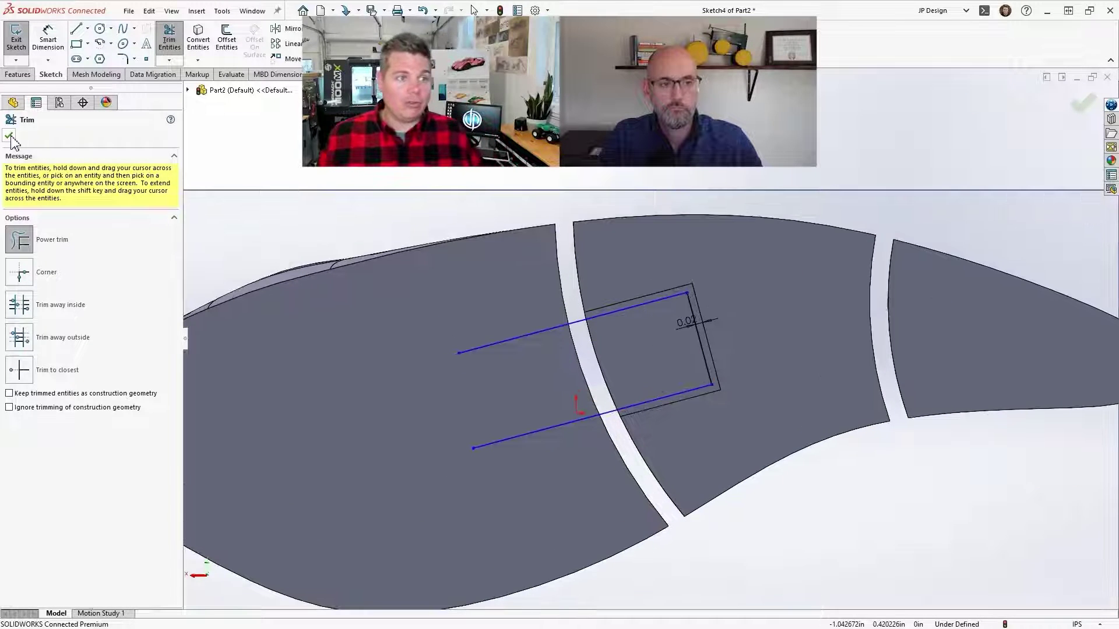
{"action": "left_click", "coordinate": [11, 138]}
Draw a line across the two long inset lines within the head segment to close the tab profile
{"action": "left_click", "coordinate": [76, 28]}
{"action": "left_click", "coordinate": [536, 331]}
{"action": "left_click", "coordinate": [569, 448]}
{"action": "left_click", "coordinate": [9, 135]}
Trim the line ends that overhang the closing line in the head segment, leaving a closed rectangular tab profile
{"action": "left_click", "coordinate": [169, 40]}
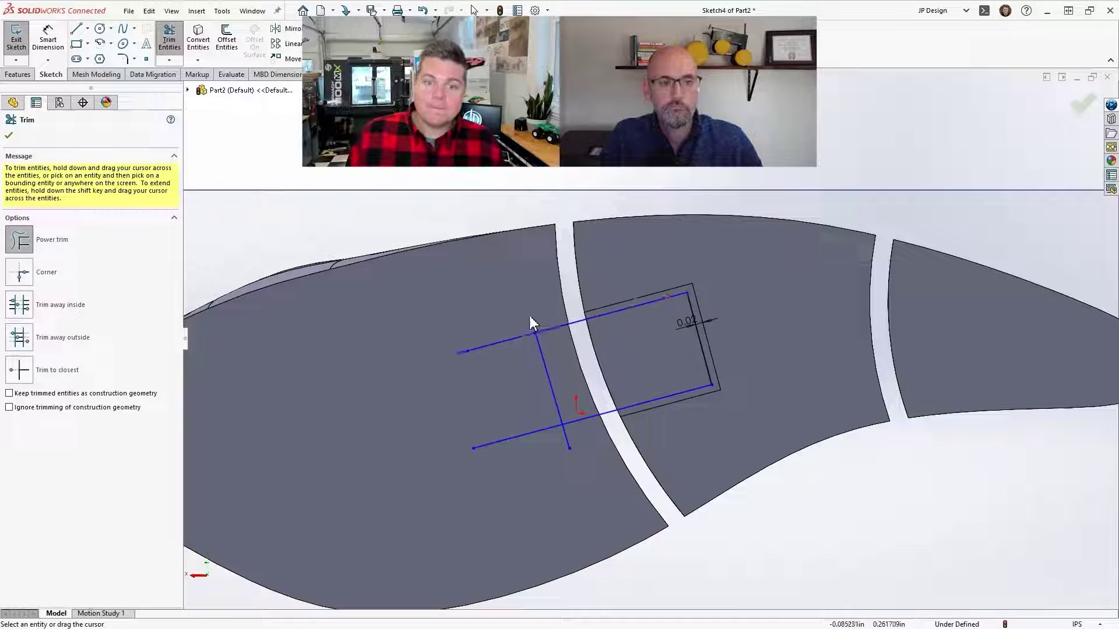
{"action": "scroll", "coordinate": [503, 312], "scroll_direction": "down", "scroll_amount": 4}
{"action": "mouse_move", "coordinate": [583, 336]}
{"action": "left_mouse_down"}
{"action": "mouse_move", "coordinate": [604, 580]}
{"action": "mouse_move", "coordinate": [654, 572]}
{"action": "left_mouse_up"}
{"action": "scroll", "coordinate": [653, 454], "scroll_direction": "up", "scroll_amount": 3}
{"action": "key", "text": "Escape"}
{"action": "scroll", "coordinate": [704, 398], "scroll_direction": "down", "scroll_amount": 2}
{"action": "middle_click_drag", "start_coordinate": [703, 398], "coordinate": [705, 344]}
Extrude the tab profile 0.24 in into the body with a reversed blind Boss-Extrude, merging the result
{"action": "left_click", "coordinate": [28, 75]}
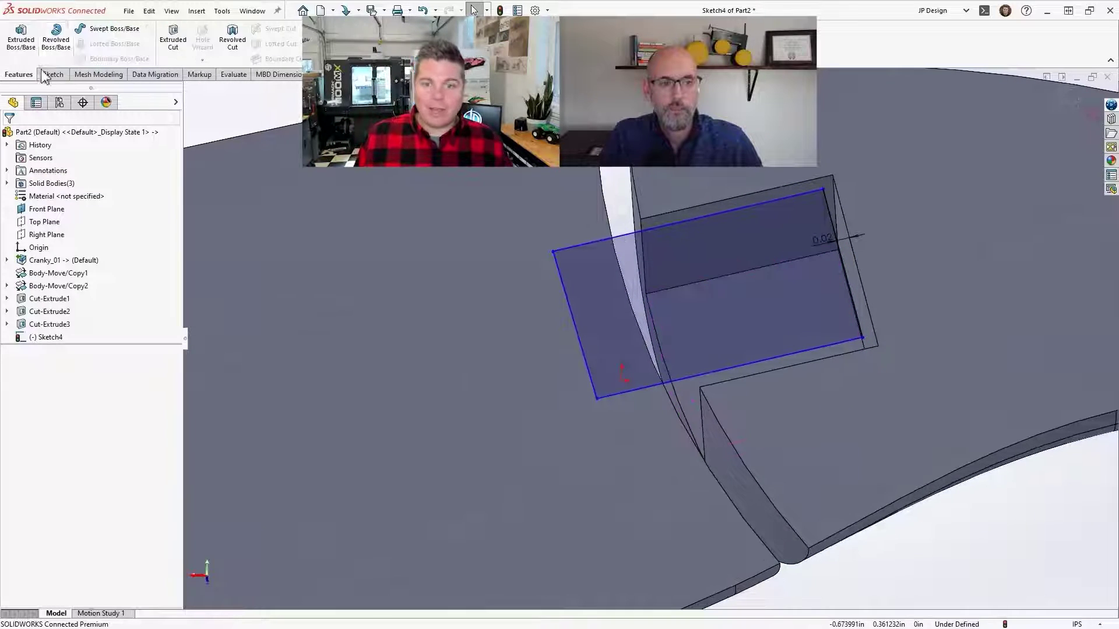
{"action": "left_click", "coordinate": [21, 37]}
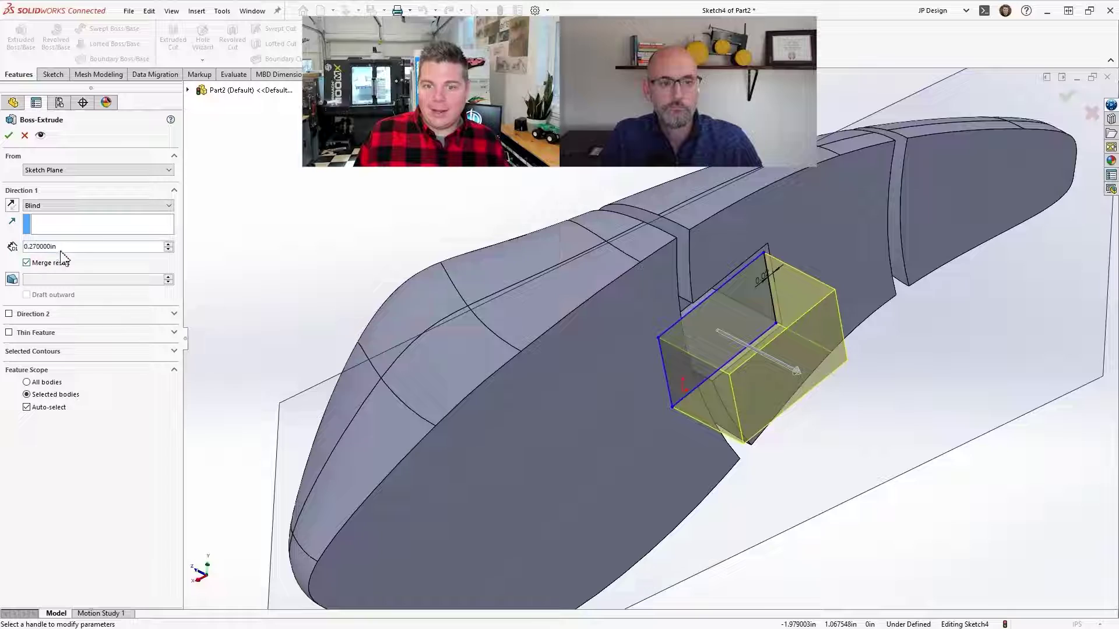
{"action": "type", "text": ".24"}
{"action": "left_click", "coordinate": [10, 207]}
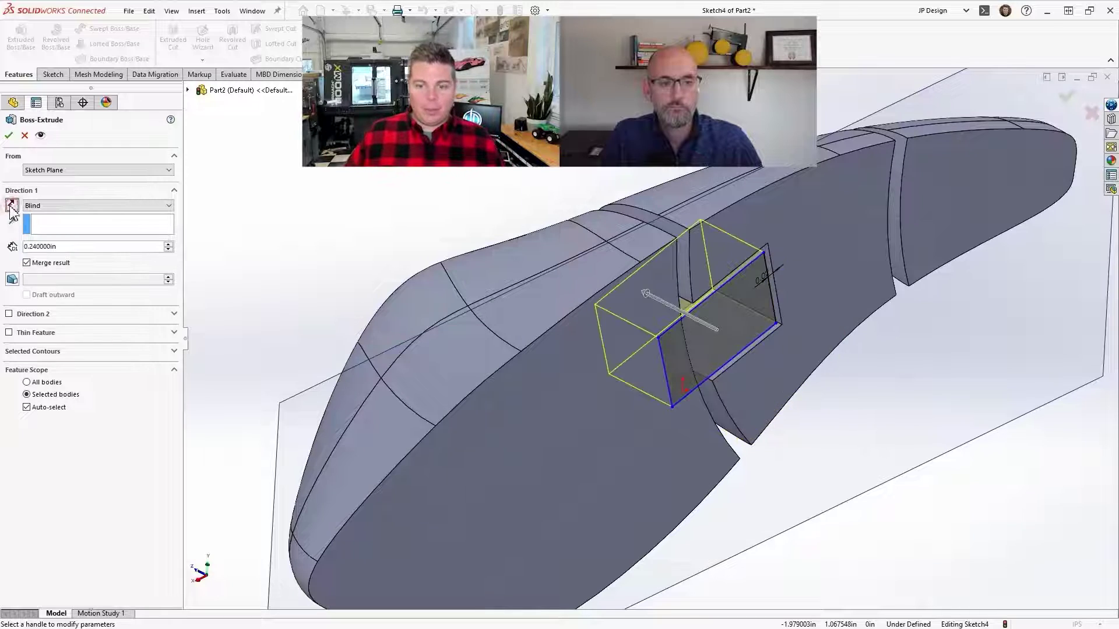
{"action": "left_click", "coordinate": [8, 136]}
{"action": "middle_click_drag", "start_coordinate": [691, 353], "coordinate": [632, 285]}
{"action": "scroll", "coordinate": [626, 282], "scroll_direction": "down", "scroll_amount": 1}
{"action": "scroll", "coordinate": [626, 282], "scroll_direction": "up", "scroll_amount": 2}
{"action": "left_click", "coordinate": [470, 177]}
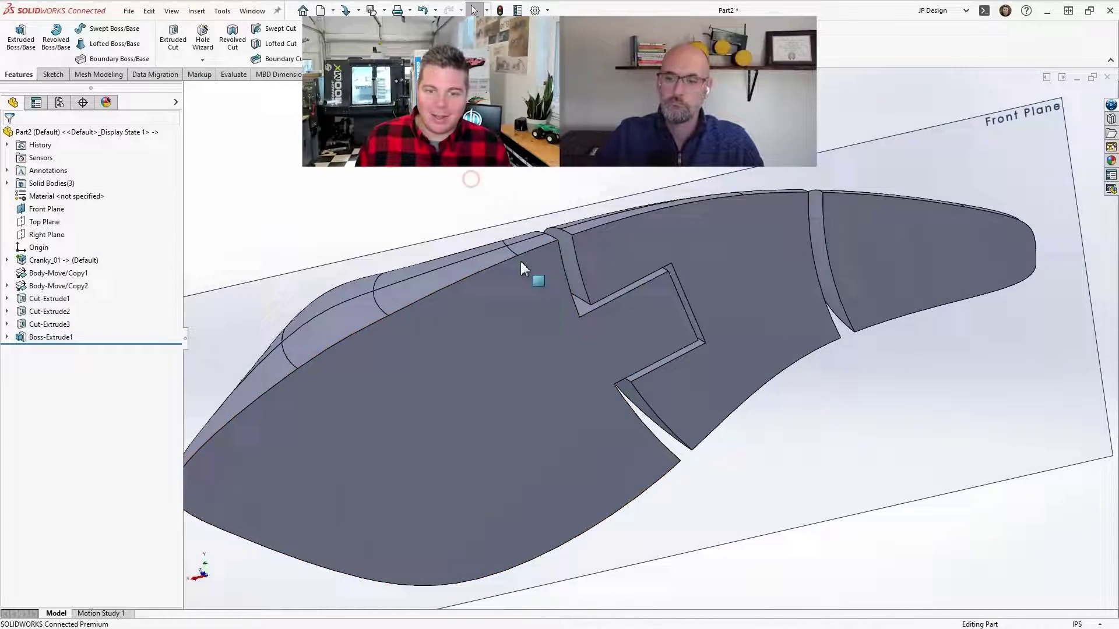
Sketch a circle of about 0.079 in radius on the upper side wall of the tab joint, centred on the flat cut face's edge
{"action": "mouse_move", "coordinate": [675, 317]}
{"action": "middle_mouse_down"}
{"action": "mouse_move", "coordinate": [661, 360]}
{"action": "mouse_move", "coordinate": [676, 310]}
{"action": "middle_mouse_up"}
{"action": "scroll", "coordinate": [612, 296], "scroll_direction": "down", "scroll_amount": 3}
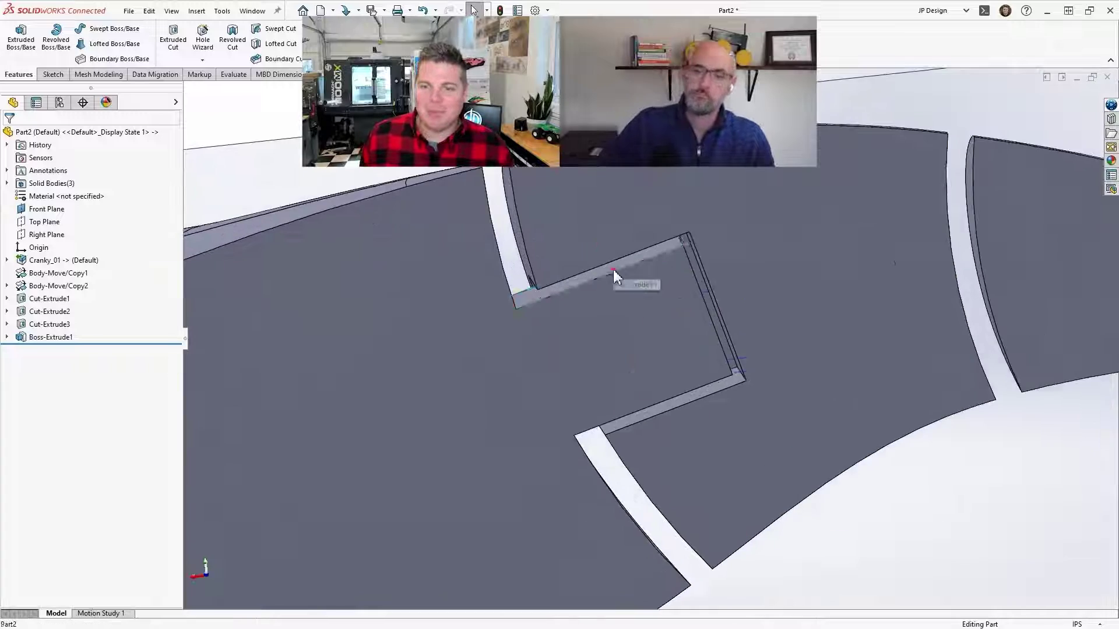
{"action": "left_click", "coordinate": [614, 267]}
{"action": "right_click_drag", "start_coordinate": [614, 267], "coordinate": [610, 317]}
{"action": "key", "text": "c"}
{"action": "scroll", "coordinate": [606, 303], "scroll_direction": "down", "scroll_amount": 2}
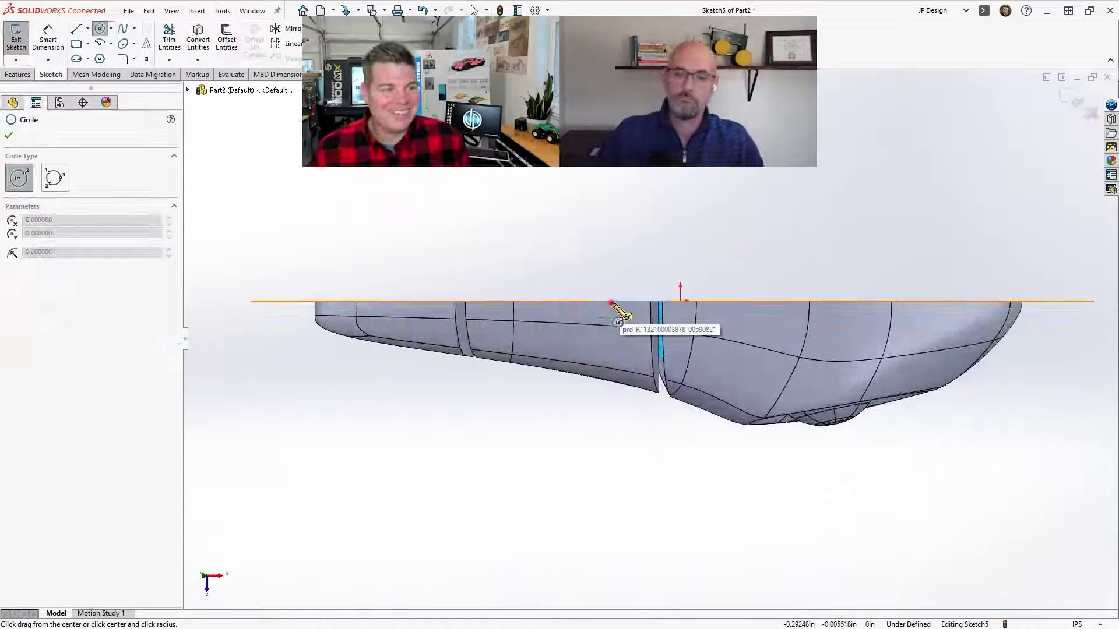
{"action": "left_click_drag", "start_coordinate": [612, 301], "coordinate": [631, 301]}
{"action": "key", "text": "Escape"}
Move the circle along the edge toward the gap between the segments and set its radius to 0.07 in
{"action": "scroll", "coordinate": [632, 303], "scroll_direction": "up", "scroll_amount": 1}
{"action": "middle_click_drag", "start_coordinate": [600, 350], "coordinate": [586, 388]}
{"action": "scroll", "coordinate": [604, 294], "scroll_direction": "down", "scroll_amount": 2}
{"action": "left_click_drag", "start_coordinate": [605, 293], "coordinate": [630, 295]}
{"action": "scroll", "coordinate": [644, 289], "scroll_direction": "down", "scroll_amount": 4}
{"action": "left_click", "coordinate": [662, 292]}
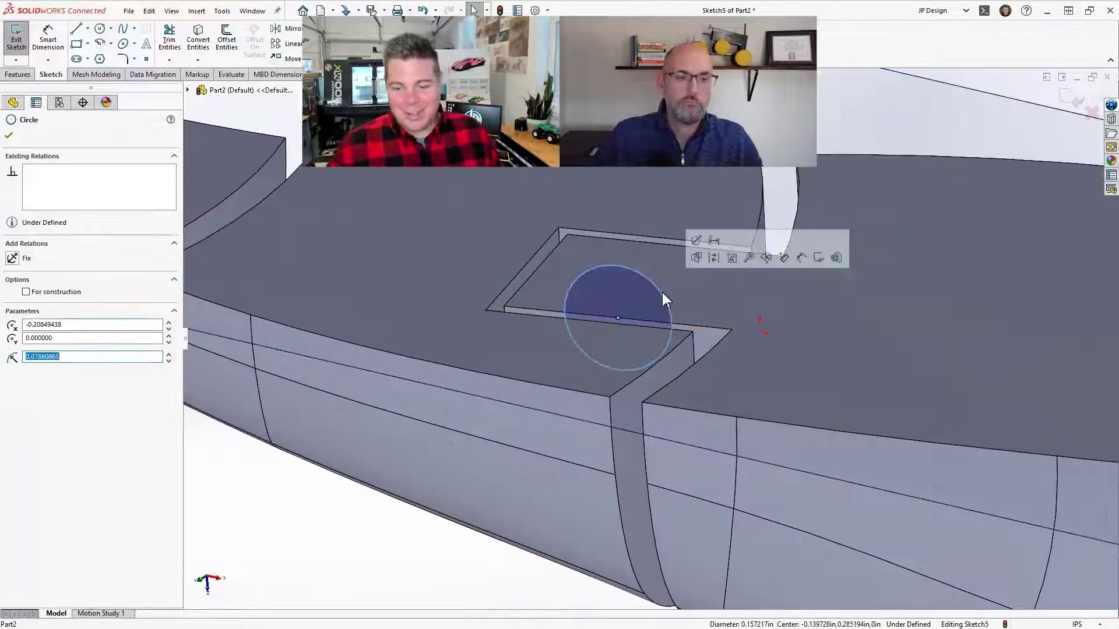
{"action": "type", "text": ".07"}
{"action": "key", "text": "Return"}
{"action": "key", "text": "Escape"}
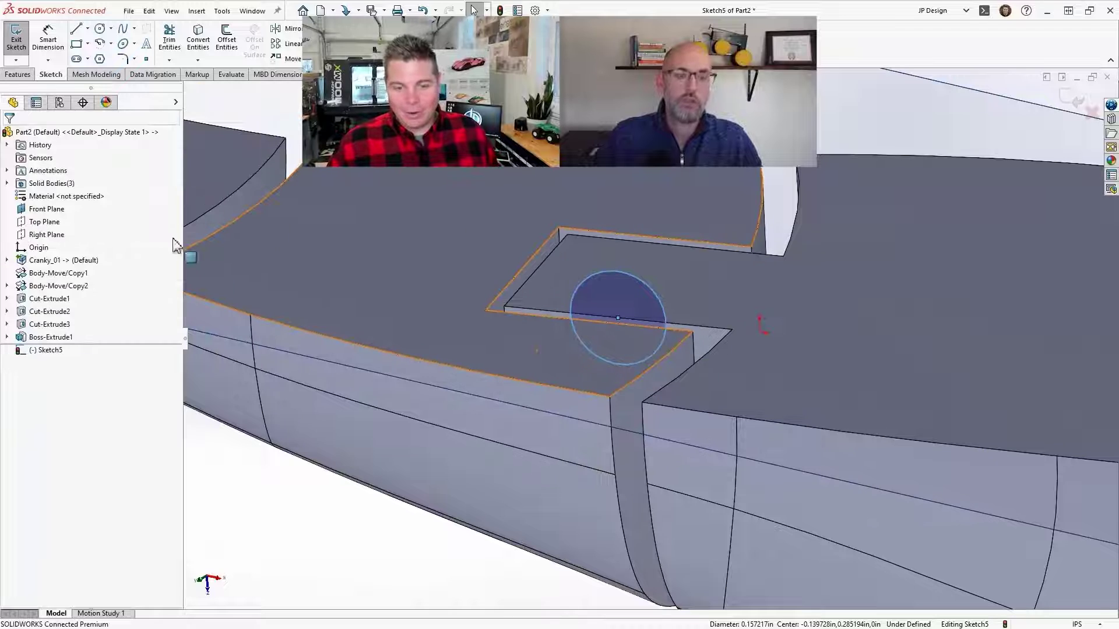
Cut the circle through the tab joint with an Up To Surface Cut-Extrude ending at the opposite side wall
{"action": "left_click", "coordinate": [18, 74]}
{"action": "left_click", "coordinate": [173, 40]}
{"action": "left_click", "coordinate": [75, 206]}
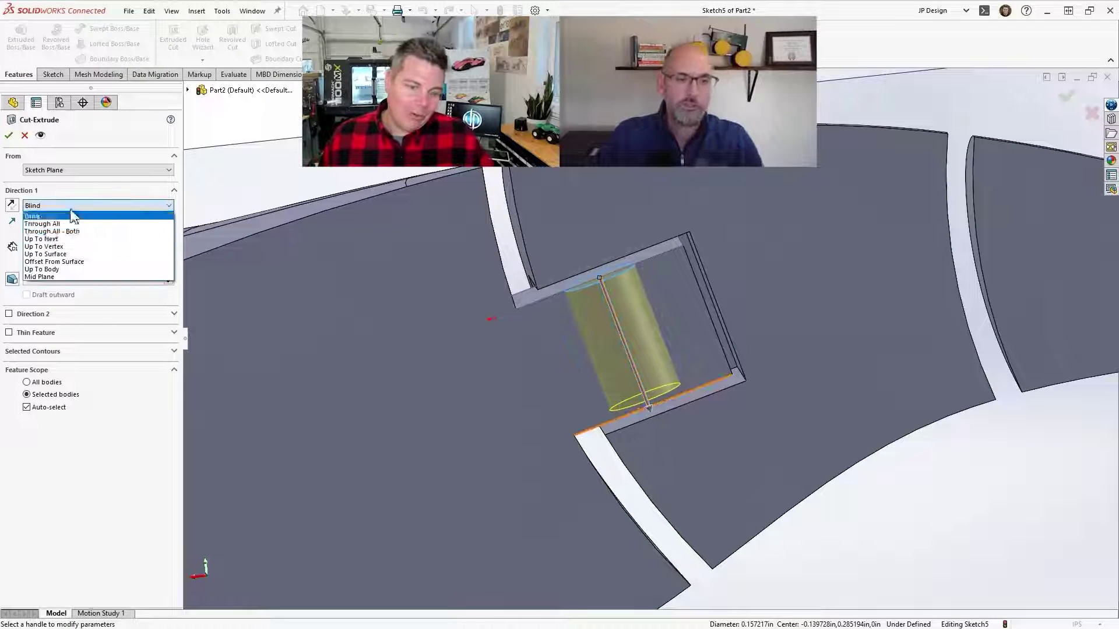
{"action": "left_click", "coordinate": [88, 253]}
{"action": "scroll", "coordinate": [687, 391], "scroll_direction": "down", "scroll_amount": 1}
{"action": "mouse_move", "coordinate": [685, 384]}
{"action": "middle_mouse_down"}
{"action": "mouse_move", "coordinate": [704, 332]}
{"action": "mouse_move", "coordinate": [642, 280]}
{"action": "mouse_move", "coordinate": [507, 300]}
{"action": "mouse_move", "coordinate": [621, 242]}
{"action": "middle_mouse_up"}
{"action": "left_click", "coordinate": [712, 354]}
{"action": "key", "text": "Return"}
{"action": "scroll", "coordinate": [622, 243], "scroll_direction": "up", "scroll_amount": 4}
{"action": "key", "text": "Escape"}
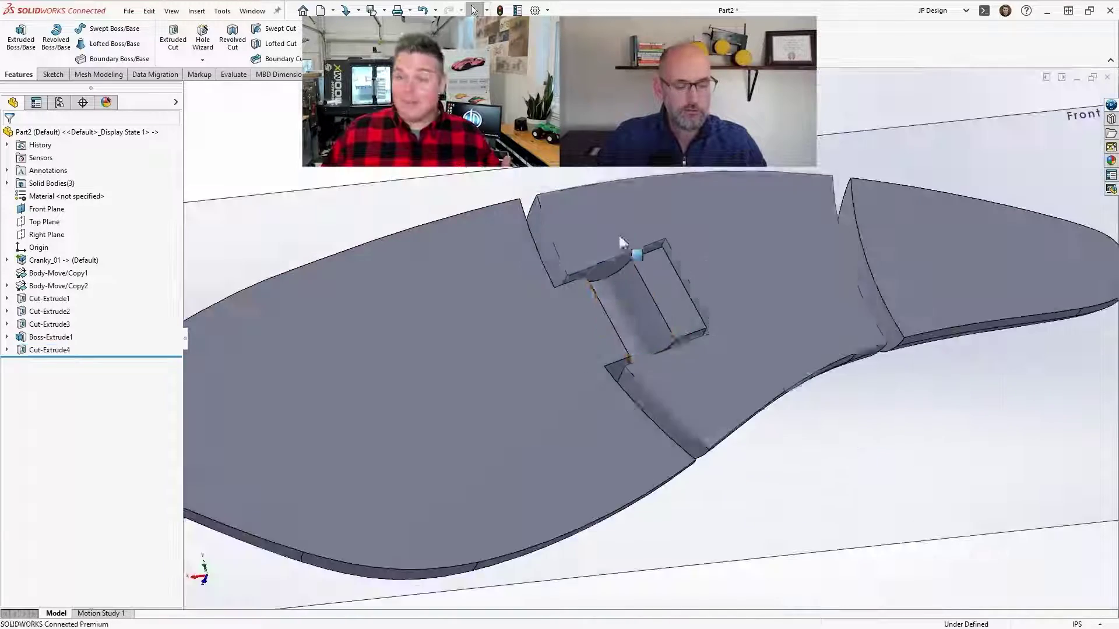
Start a sketch on the pocket's side wall and begin an Offset Entities from the rounded cut's curved edge
{"action": "scroll", "coordinate": [621, 243], "scroll_direction": "down", "scroll_amount": 4}
{"action": "left_click", "coordinate": [623, 308]}
{"action": "left_click", "coordinate": [671, 267]}
{"action": "scroll", "coordinate": [620, 393], "scroll_direction": "down", "scroll_amount": 5}
{"action": "middle_click_drag", "start_coordinate": [619, 393], "coordinate": [651, 364]}
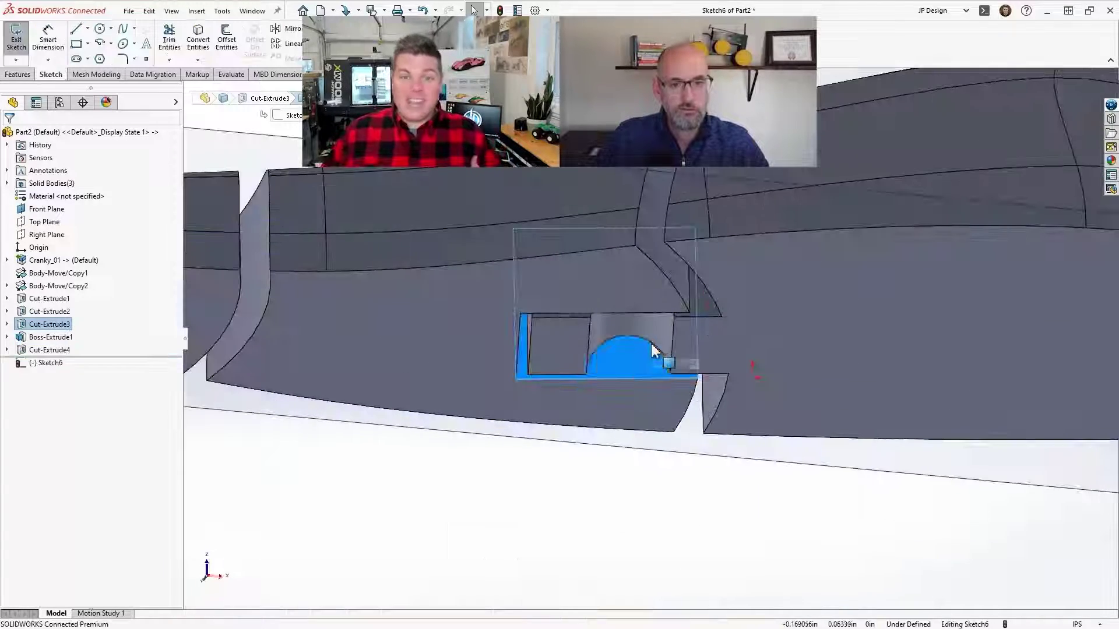
{"action": "left_click", "coordinate": [653, 347]}
{"action": "left_click", "coordinate": [225, 42]}
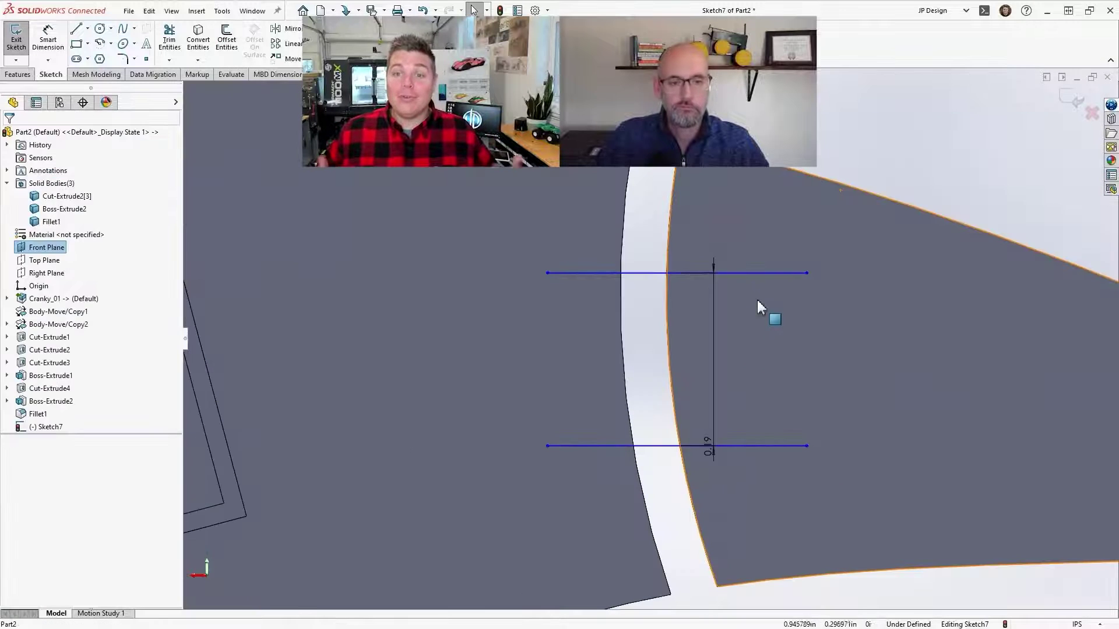
Draw a vertical line joining the tail-side ends of the two horizontal lines across the tail gap
{"action": "key", "text": "l"}
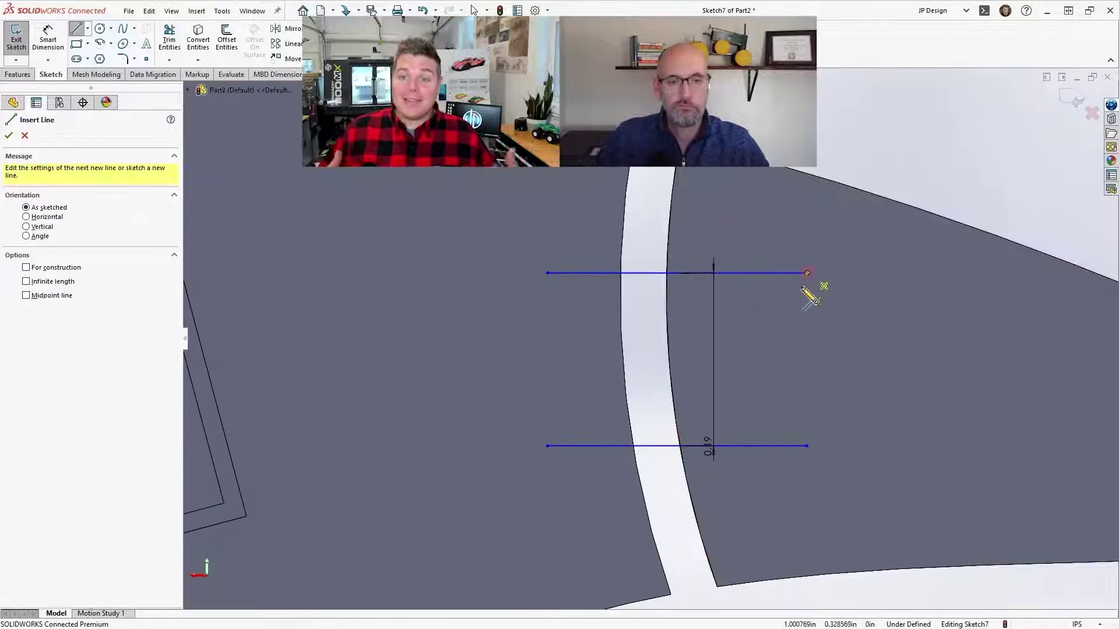
{"action": "left_click", "coordinate": [806, 273]}
{"action": "left_click", "coordinate": [807, 445]}
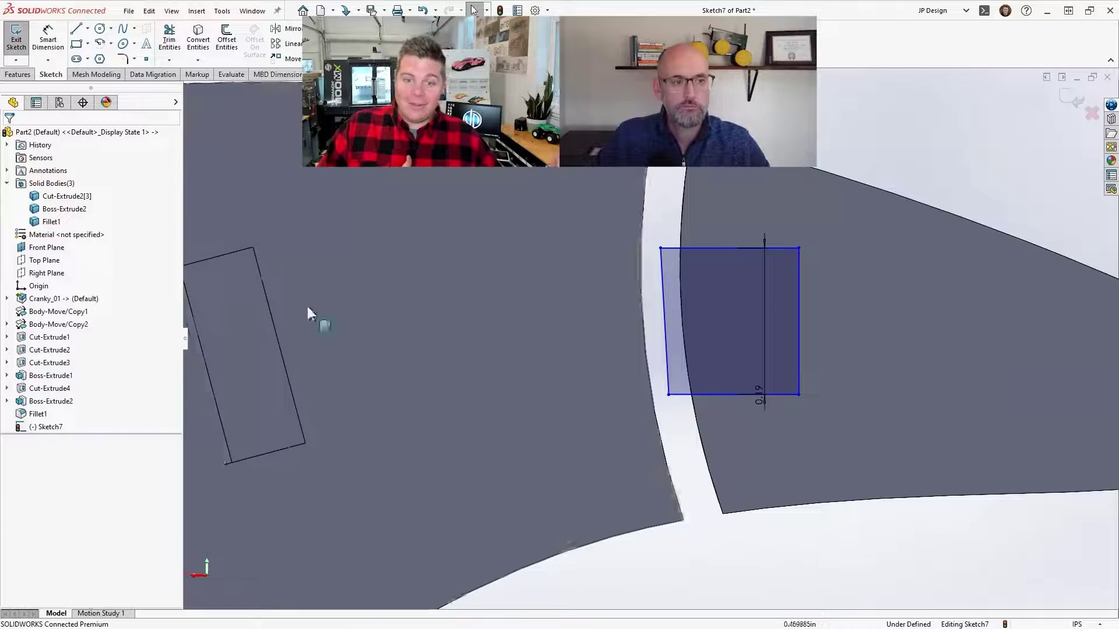
Cut the rectangular profile at the tail gap into the tail segment with a blind Cut-Extrude 3/16 in (0.1875 in) deep
{"action": "key", "text": "f"}
{"action": "left_click", "coordinate": [19, 74]}
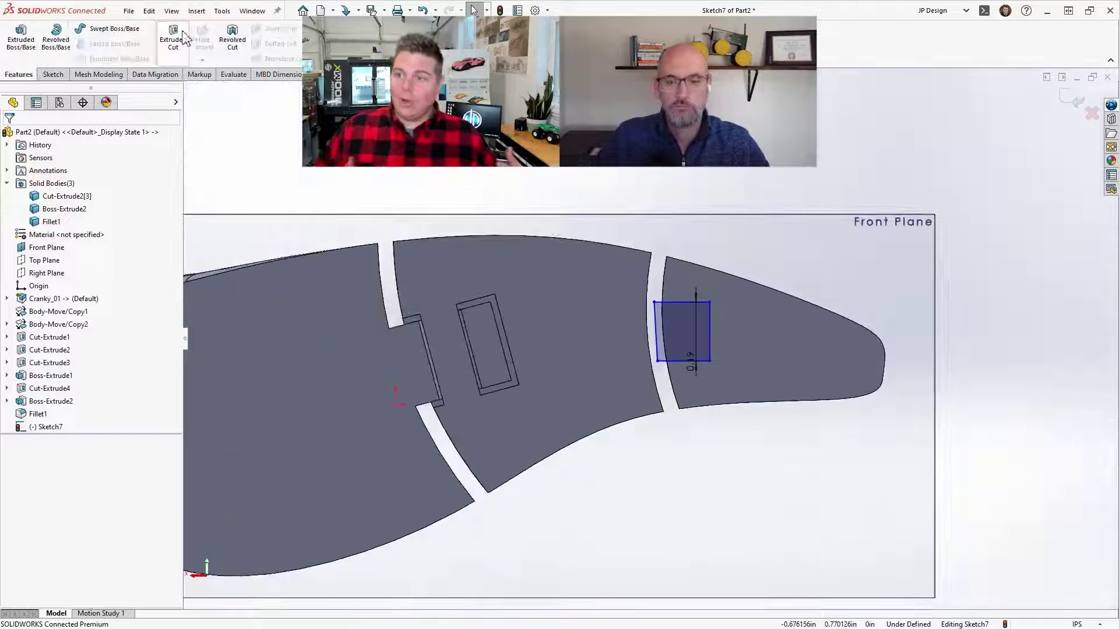
{"action": "left_click", "coordinate": [173, 39]}
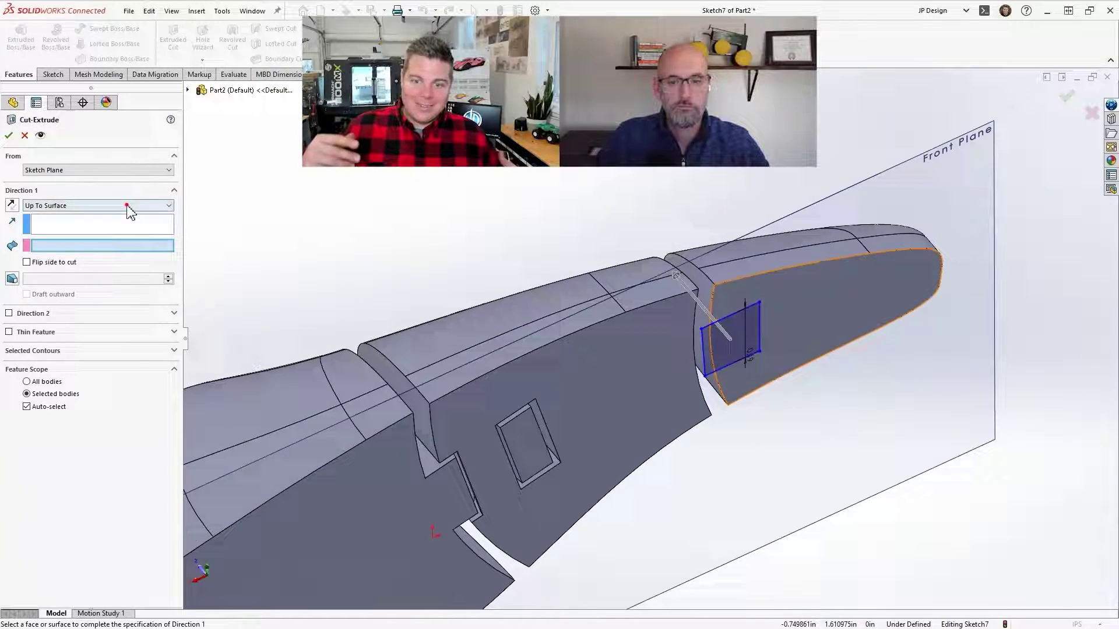
{"action": "left_click", "coordinate": [130, 205]}
{"action": "left_click", "coordinate": [87, 217]}
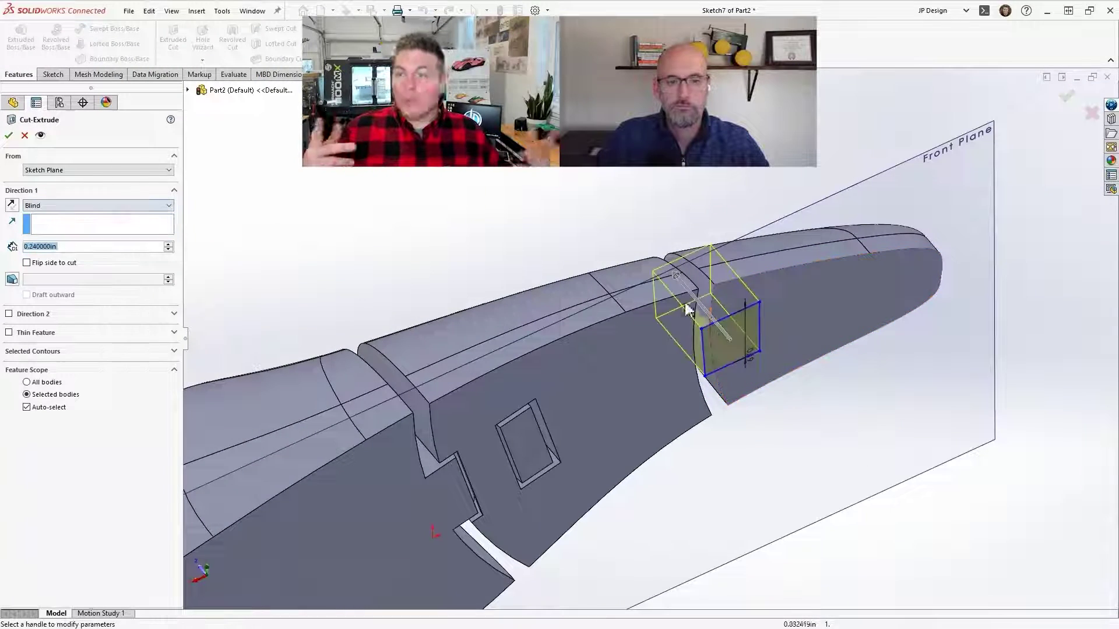
{"action": "middle_click_drag", "start_coordinate": [688, 306], "coordinate": [730, 393]}
{"action": "type", "text": "3/16"}
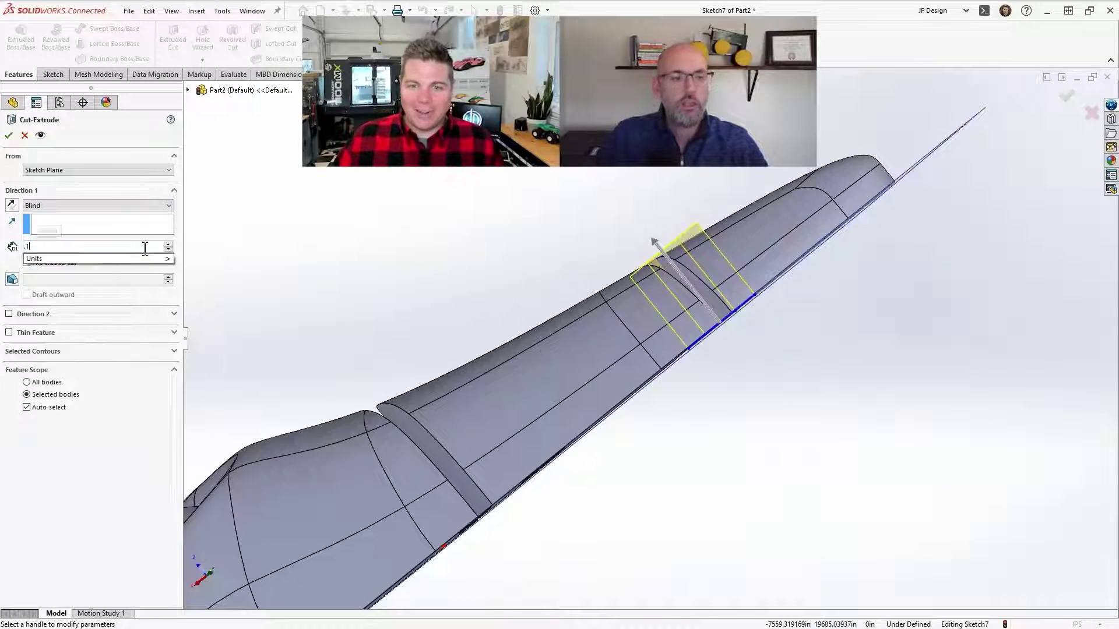
{"action": "key", "text": "Return"}
{"action": "middle_click_drag", "start_coordinate": [641, 279], "coordinate": [497, 340]}
{"action": "left_click", "coordinate": [9, 136]}
{"action": "middle_click_drag", "start_coordinate": [927, 250], "coordinate": [885, 315]}
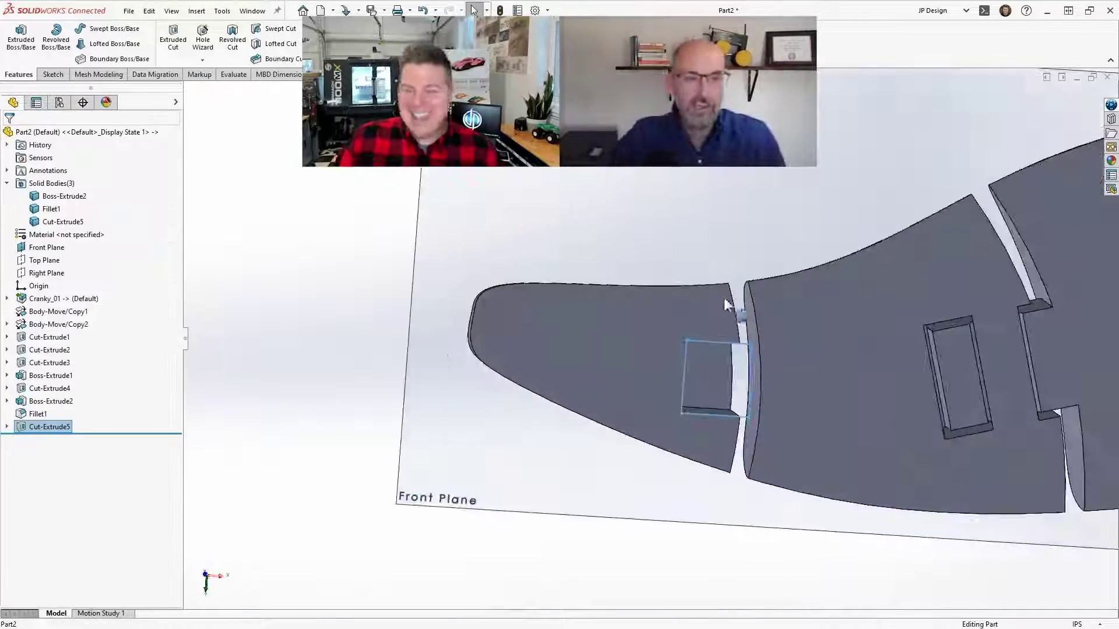
Start a sketch on the middle segment's flat face and offset the tail pocket's three edges 0.01 in inward
{"action": "scroll", "coordinate": [729, 310], "scroll_direction": "up", "scroll_amount": 3}
{"action": "middle_click_drag", "start_coordinate": [729, 309], "coordinate": [839, 350]}
{"action": "scroll", "coordinate": [858, 286], "scroll_direction": "down", "scroll_amount": 2}
{"action": "left_click", "coordinate": [763, 303]}
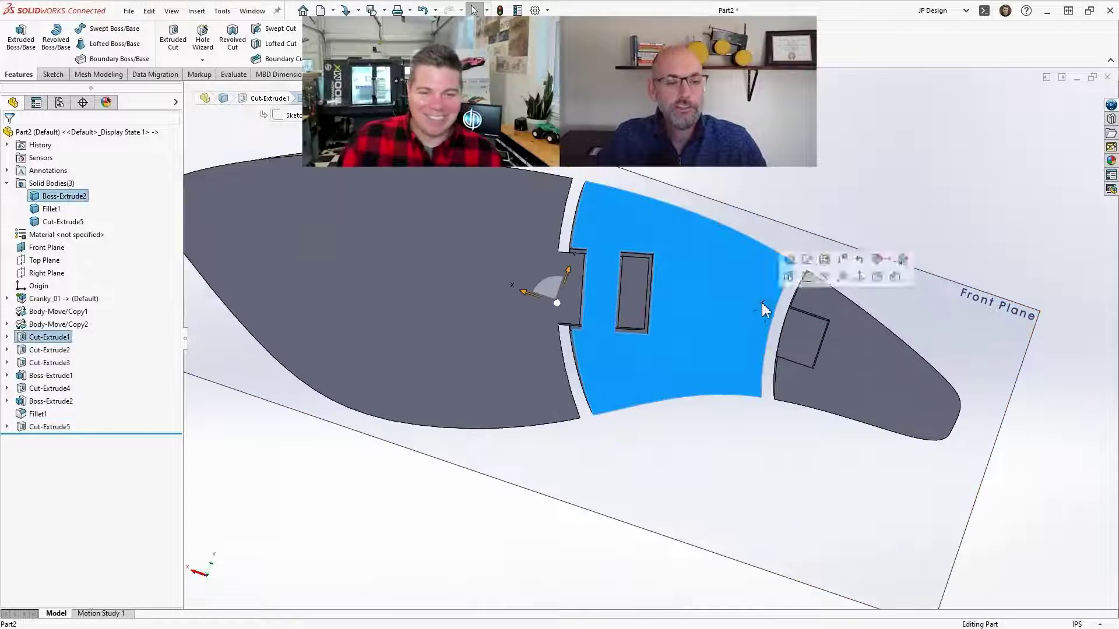
{"action": "key", "text": "s"}
{"action": "scroll", "coordinate": [805, 296], "scroll_direction": "down", "scroll_amount": 7}
{"action": "left_click", "coordinate": [813, 256]}
{"action": "key", "text": "o"}
{"action": "key", "text": "BackSpace"}
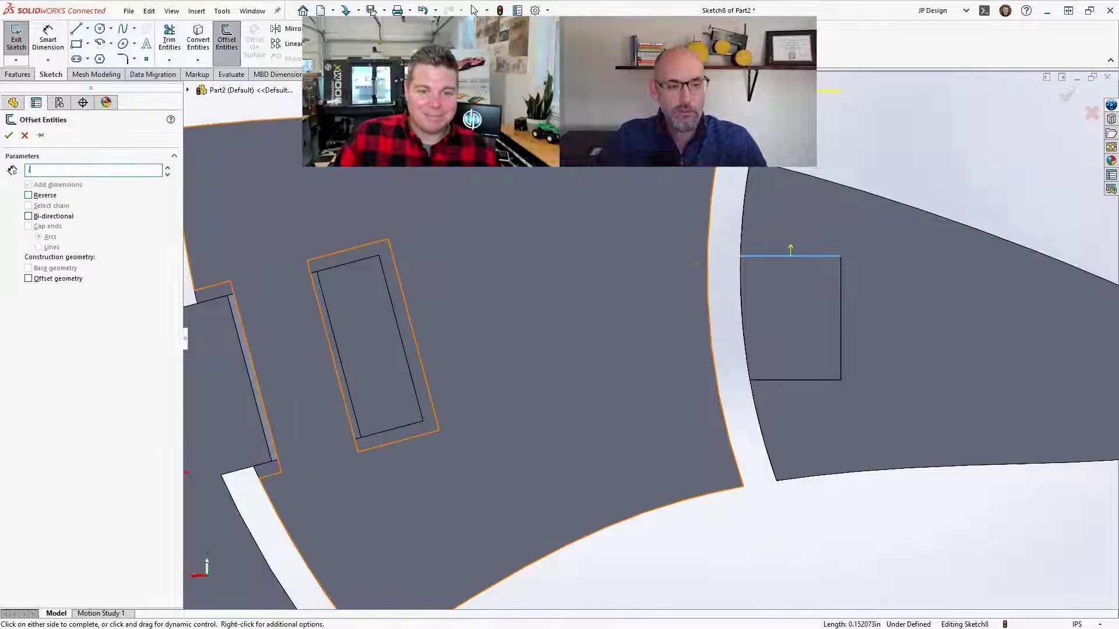
{"action": "left_click", "coordinate": [841, 286]}
{"action": "left_click", "coordinate": [806, 380]}
{"action": "right_click", "coordinate": [806, 380]}
Extend the upper and lower offset lines across the tail gap into the middle segment
{"action": "scroll", "coordinate": [773, 272], "scroll_direction": "down", "scroll_amount": 2}
{"action": "key", "text": "t"}
{"action": "left_click", "coordinate": [780, 269]}
{"action": "left_click", "coordinate": [561, 269]}
{"action": "left_click", "coordinate": [745, 430]}
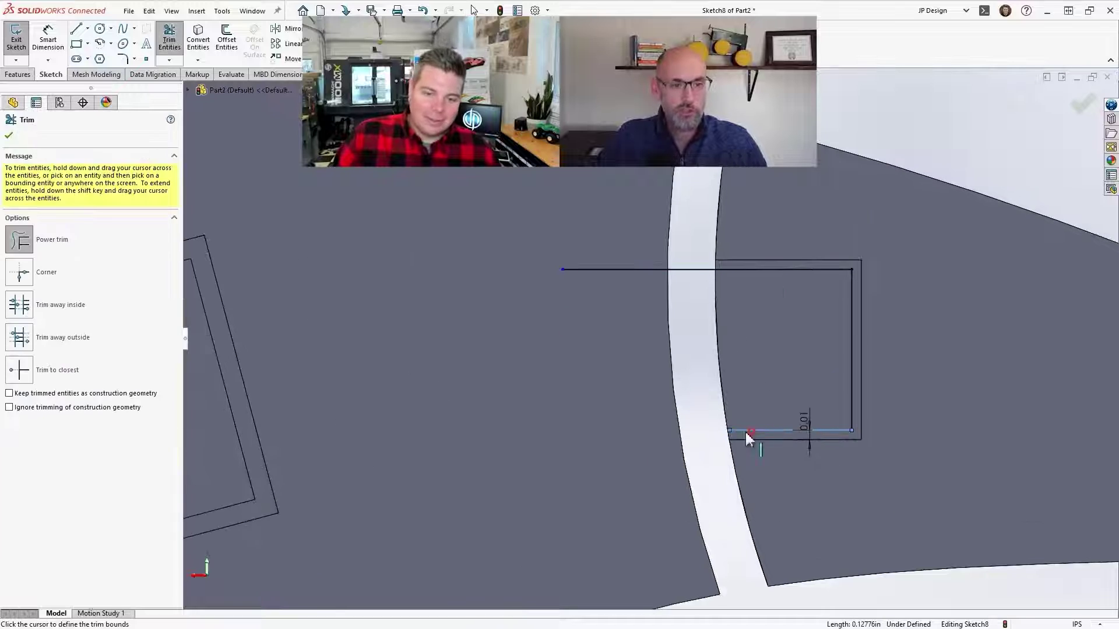
{"action": "left_click", "coordinate": [560, 430]}
Close the tab profile with a line in the middle segment and trim the overhanging ends
{"action": "key", "text": "l"}
{"action": "left_click_drag", "start_coordinate": [563, 268], "coordinate": [567, 481]}
{"action": "scroll", "coordinate": [565, 479], "scroll_direction": "down", "scroll_amount": 4}
{"action": "key", "text": "t"}
{"action": "left_click_drag", "start_coordinate": [593, 434], "coordinate": [555, 367]}
{"action": "key", "text": "Escape"}
{"action": "scroll", "coordinate": [629, 355], "scroll_direction": "up", "scroll_amount": 8}
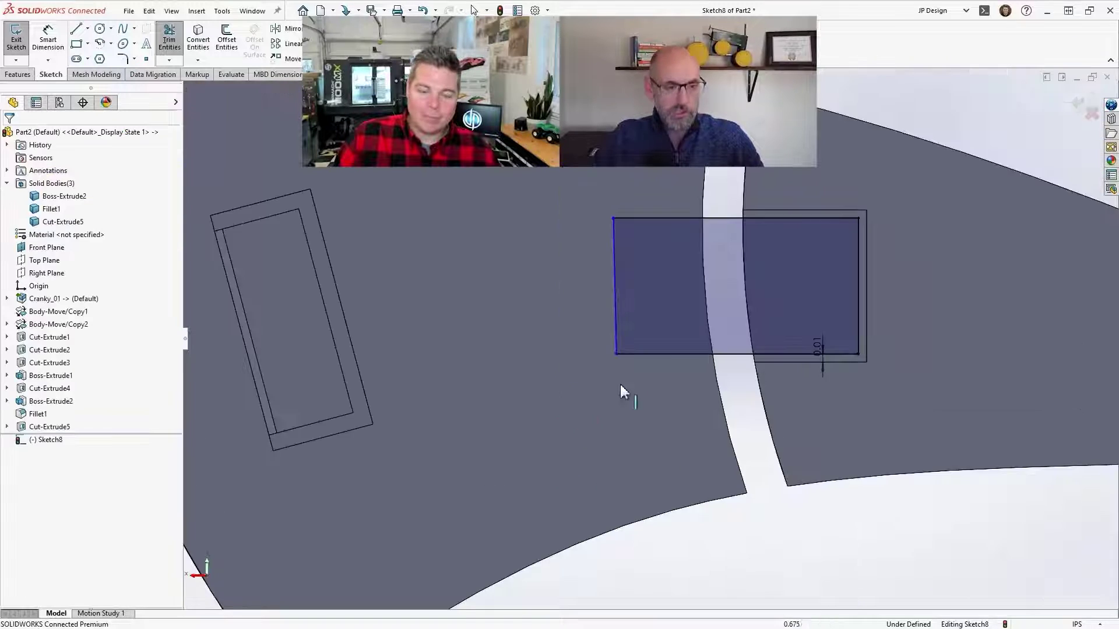
Extrude the tail tab profile 0.1875 in into the body with a reversed blind Boss-Extrude, merging the result
{"action": "left_click", "coordinate": [19, 75]}
{"action": "left_click", "coordinate": [26, 42]}
{"action": "middle_click_drag", "start_coordinate": [774, 336], "coordinate": [677, 376]}
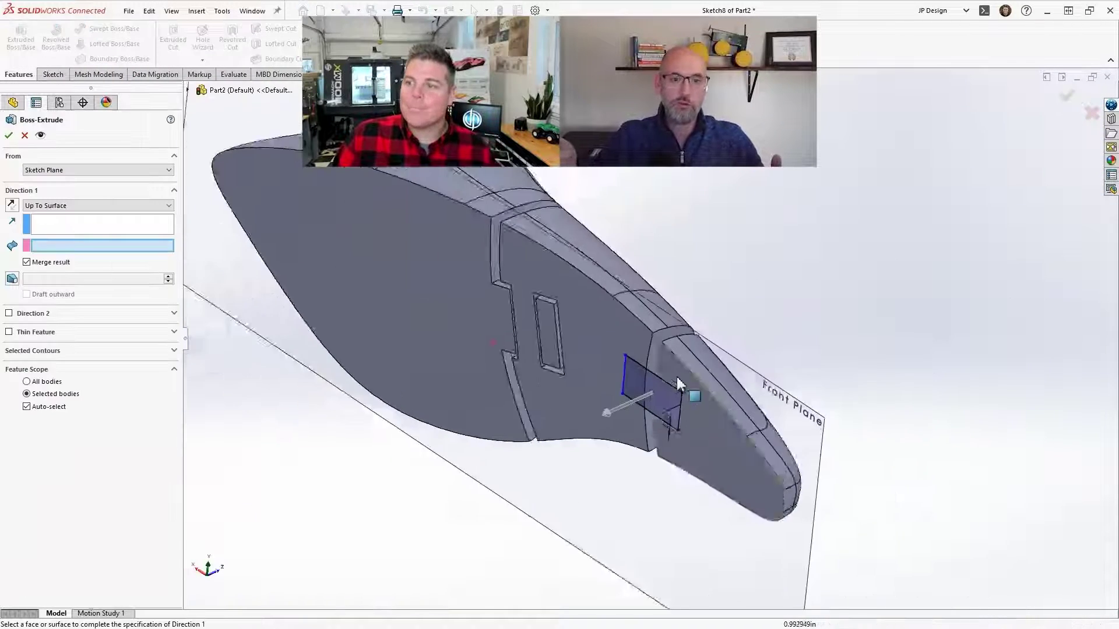
{"action": "scroll", "coordinate": [677, 378], "scroll_direction": "down", "scroll_amount": 4}
{"action": "left_click", "coordinate": [79, 206]}
{"action": "left_click", "coordinate": [78, 214]}
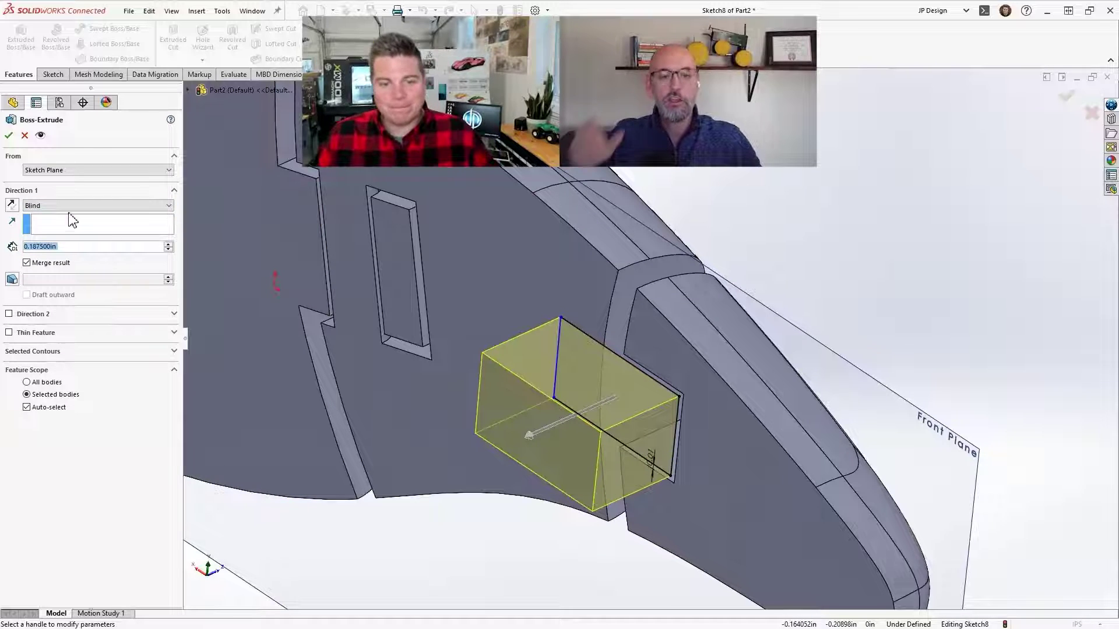
{"action": "left_click", "coordinate": [11, 206]}
{"action": "middle_click_drag", "start_coordinate": [442, 379], "coordinate": [259, 344]}
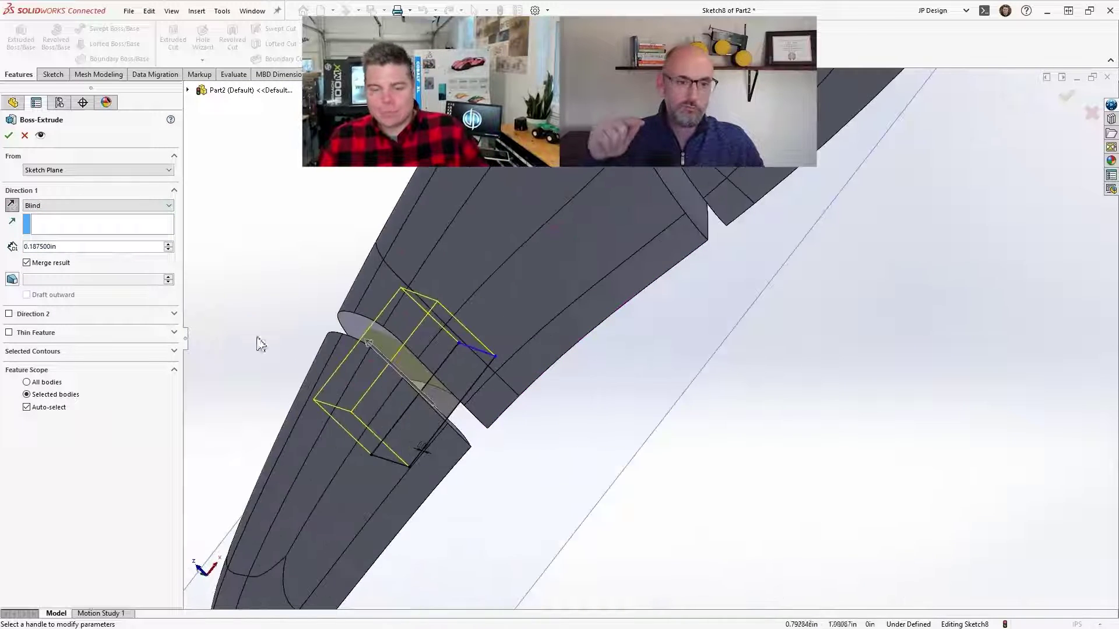
{"action": "left_click", "coordinate": [8, 136]}
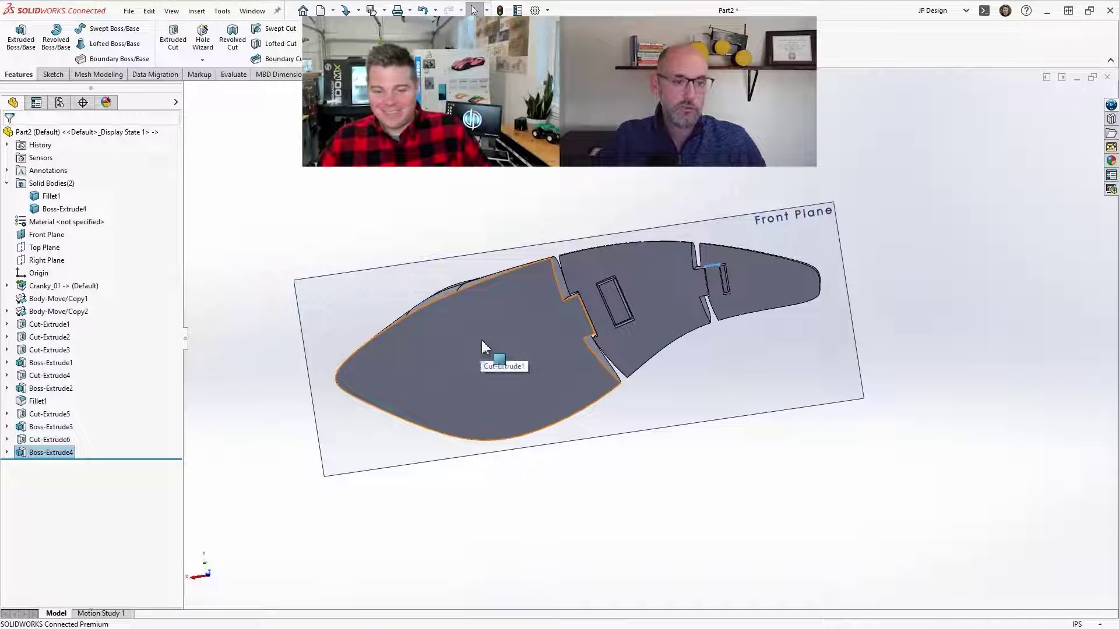
Sketch a small circle near the middle of the head segment's flat face and copy it
{"action": "left_click", "coordinate": [483, 345]}
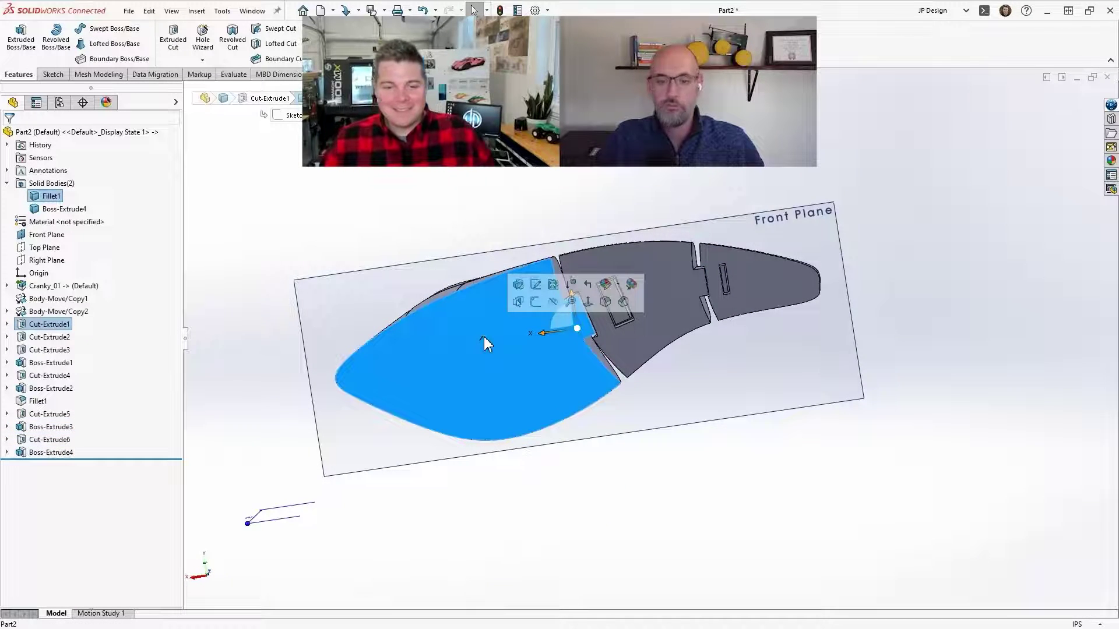
{"action": "left_click", "coordinate": [536, 302]}
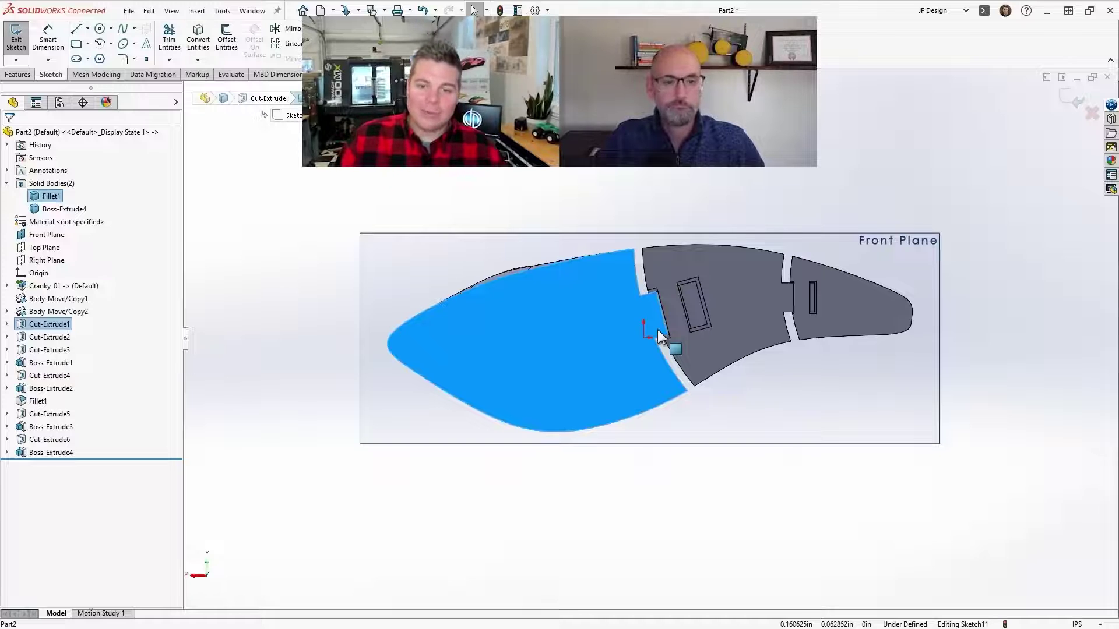
{"action": "key", "text": "c"}
{"action": "left_click_drag", "start_coordinate": [506, 324], "coordinate": [518, 329]}
{"action": "key", "text": "ctrl+c"}
Paste two copies of the circle, placing one low in the head segment and one in the middle segment beside the tail joint
{"action": "left_click", "coordinate": [583, 383]}
{"action": "key", "text": "ctrl+v"}
{"action": "mouse_move", "coordinate": [583, 383]}
{"action": "left_mouse_down"}
{"action": "mouse_move", "coordinate": [588, 398]}
{"action": "mouse_move", "coordinate": [574, 389]}
{"action": "left_mouse_up"}
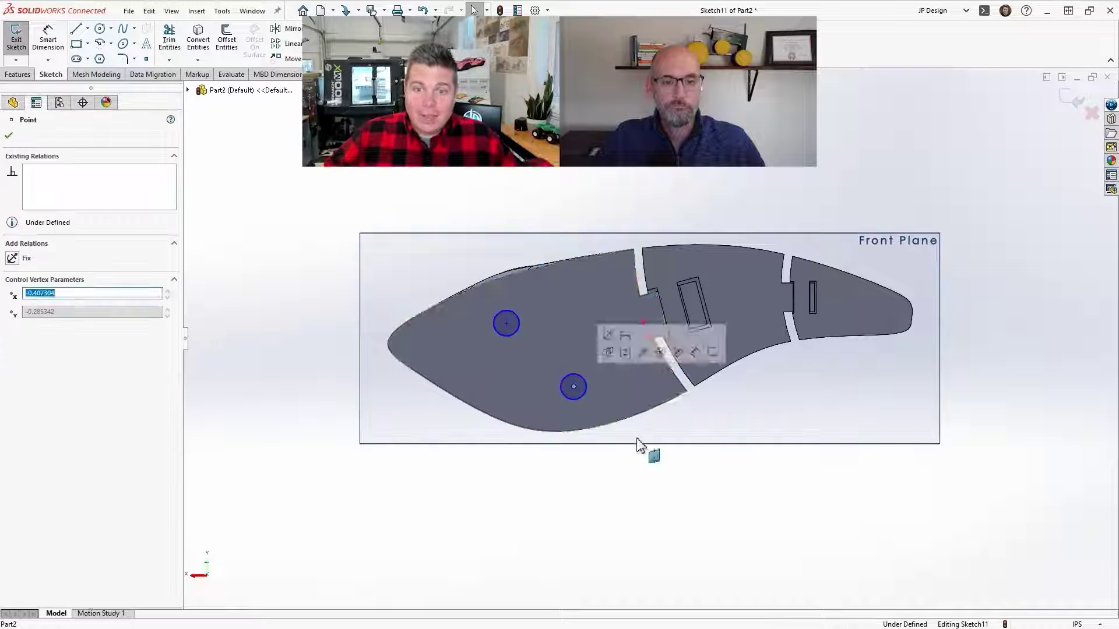
{"action": "left_click", "coordinate": [638, 448]}
{"action": "left_click", "coordinate": [737, 297]}
{"action": "key", "text": "ctrl+v"}
{"action": "left_click_drag", "start_coordinate": [737, 298], "coordinate": [737, 298]}
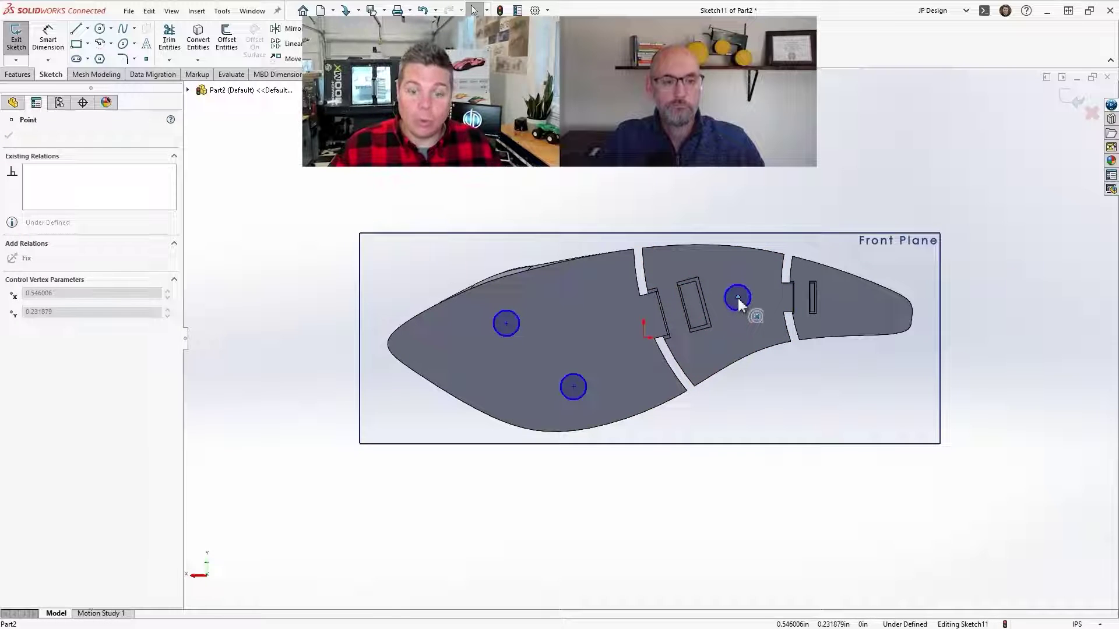
{"action": "scroll", "coordinate": [738, 298], "scroll_direction": "up", "scroll_amount": 2}
{"action": "middle_click_drag", "start_coordinate": [738, 298], "coordinate": [637, 381]}
{"action": "left_click", "coordinate": [9, 135]}
Cut the three circles into the flat faces as blind holes 0.1875 in deep
{"action": "left_click", "coordinate": [18, 74]}
{"action": "left_click", "coordinate": [20, 40]}
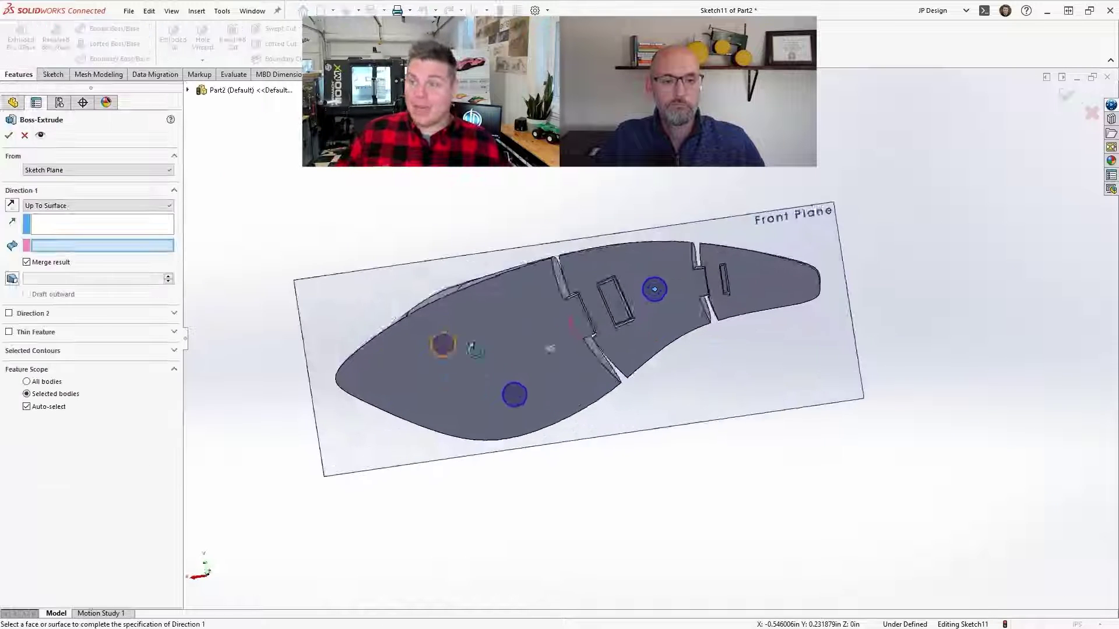
{"action": "key", "text": "Escape"}
{"action": "left_click", "coordinate": [173, 40]}
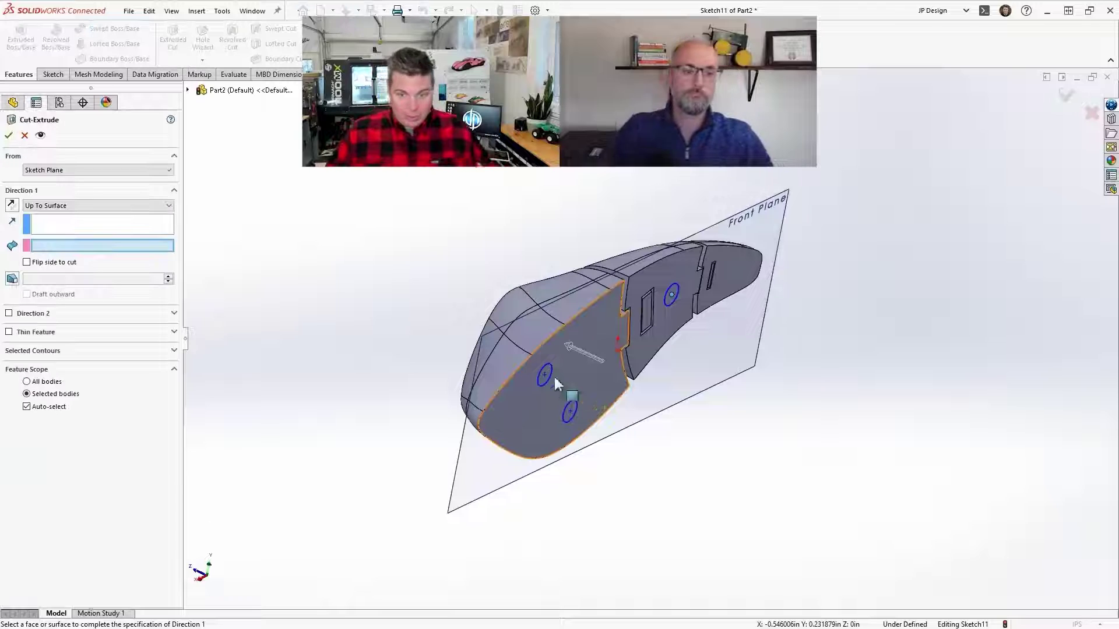
{"action": "left_click", "coordinate": [577, 411]}
{"action": "left_click", "coordinate": [675, 295]}
{"action": "left_click", "coordinate": [90, 206]}
{"action": "left_click", "coordinate": [82, 215]}
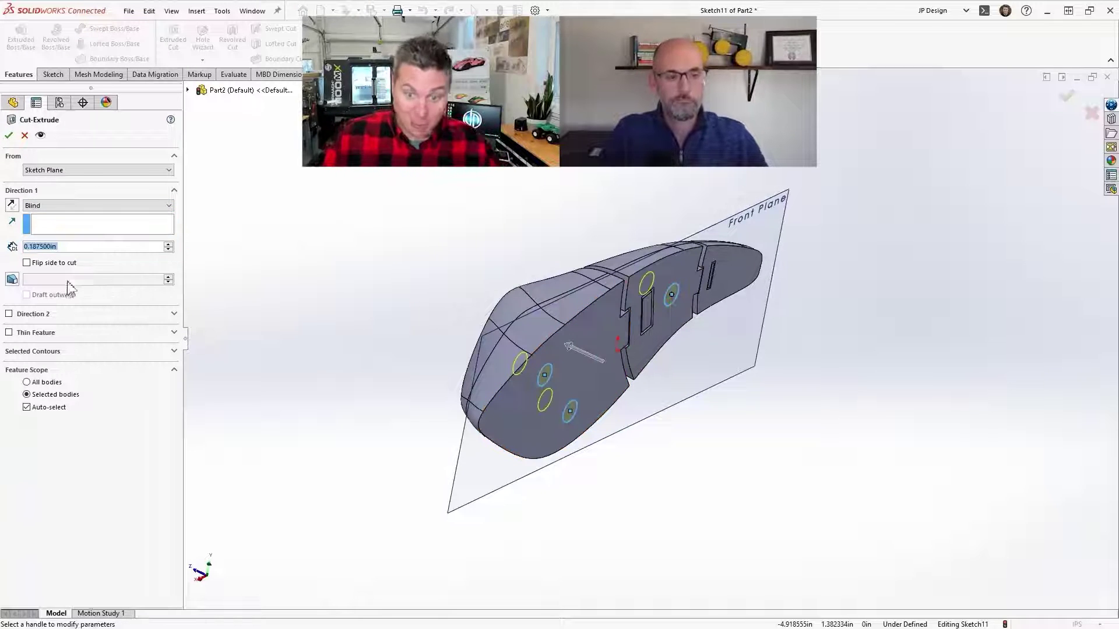
{"action": "type", "text": ".1875"}
{"action": "key", "text": "Return"}
{"action": "middle_click_drag", "start_coordinate": [690, 410], "coordinate": [485, 302]}
{"action": "key", "text": "Return"}
{"action": "key", "text": "Return"}
Mirror the head, middle and tail bodies about the Front Plane without merging solids
{"action": "left_click", "coordinate": [418, 59]}
{"action": "left_click", "coordinate": [484, 302]}
{"action": "left_click", "coordinate": [74, 295]}
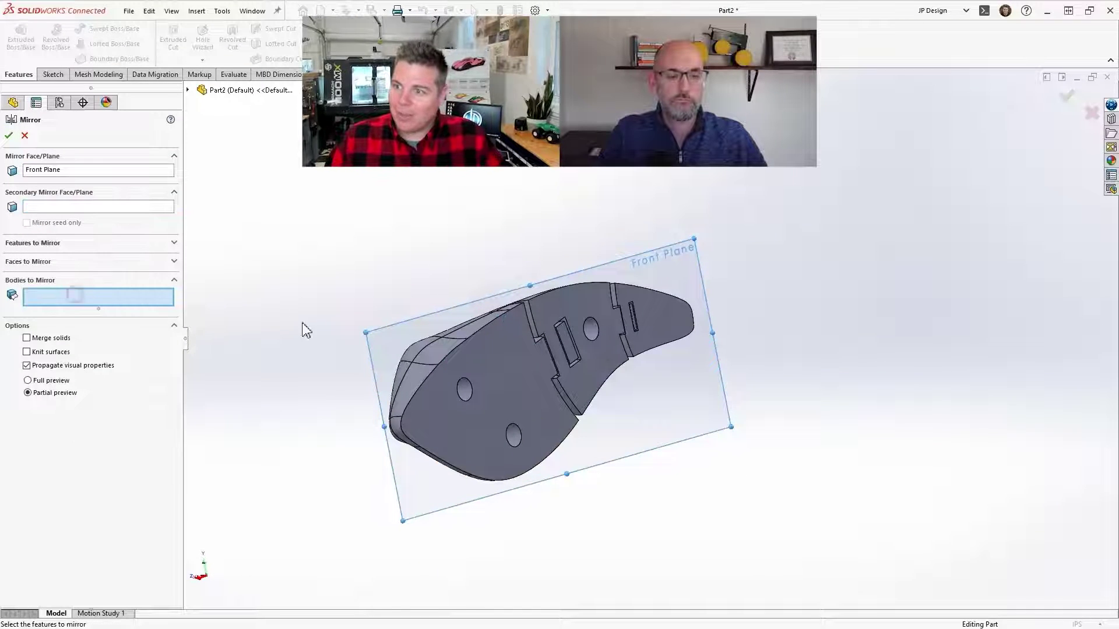
{"action": "left_click", "coordinate": [491, 338]}
{"action": "left_click", "coordinate": [598, 305]}
{"action": "left_click", "coordinate": [662, 306]}
{"action": "right_click", "coordinate": [662, 306]}
{"action": "middle_click_drag", "start_coordinate": [662, 307], "coordinate": [661, 355]}
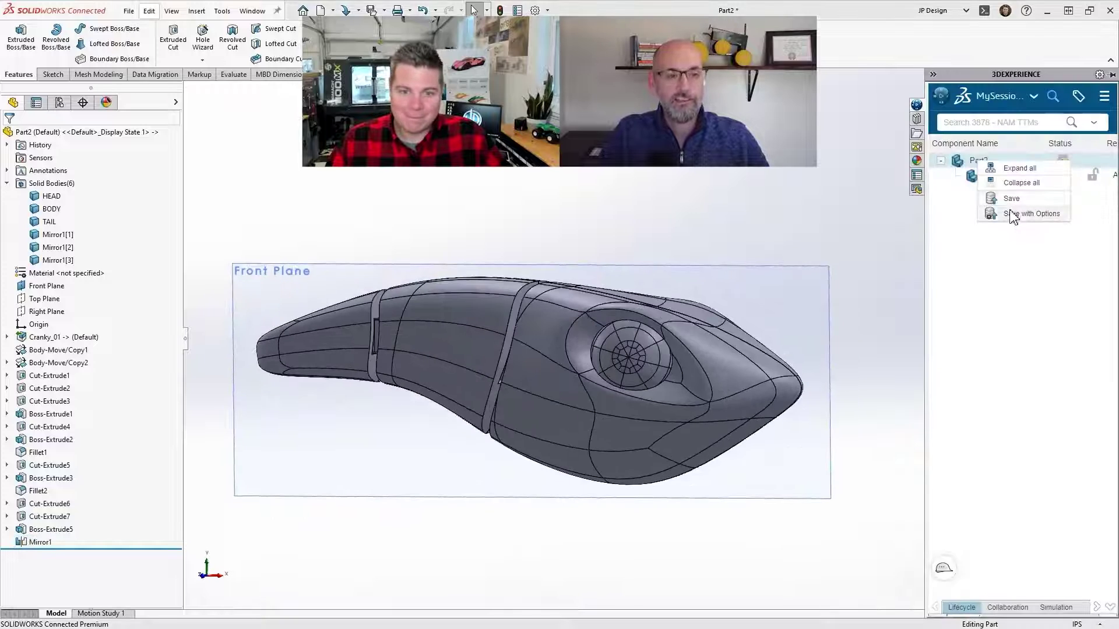
Save the part with options to the JP Design collaborative space under the title Cranky_SW-01
{"action": "left_click", "coordinate": [1014, 217]}
{"action": "type", "text": "Cranky"}
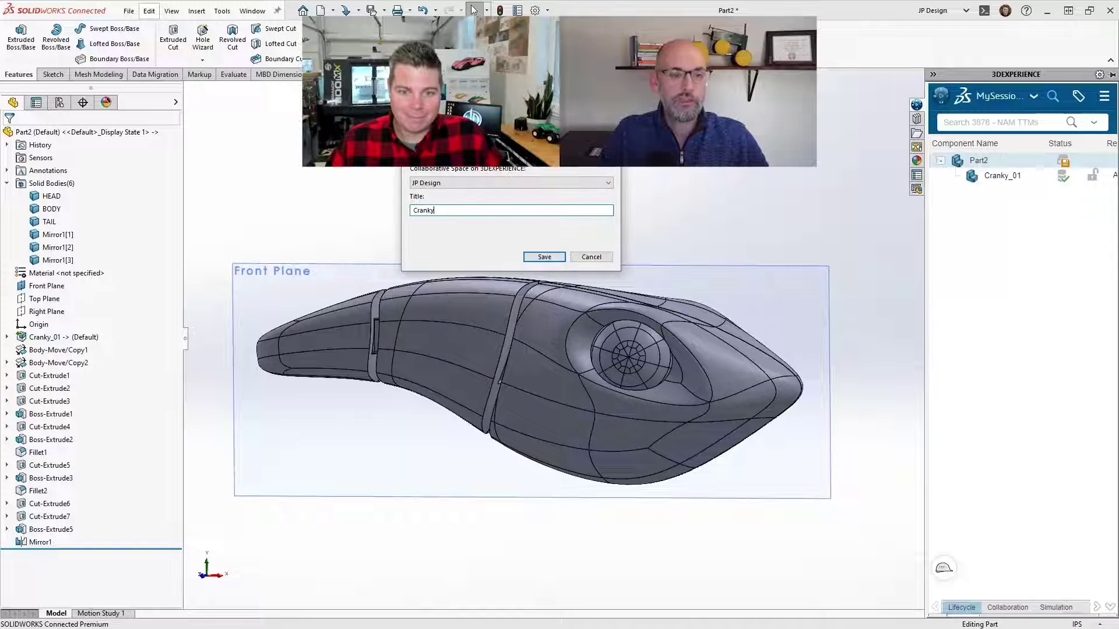
{"action": "type", "text": "_SW-01"}
{"action": "key", "text": "Return"}
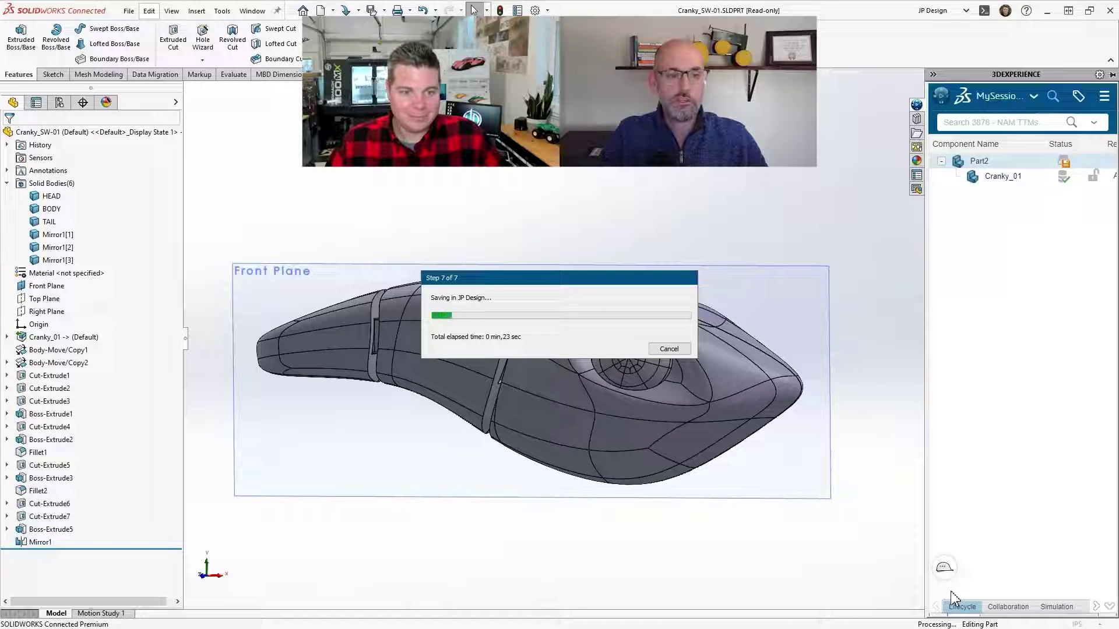